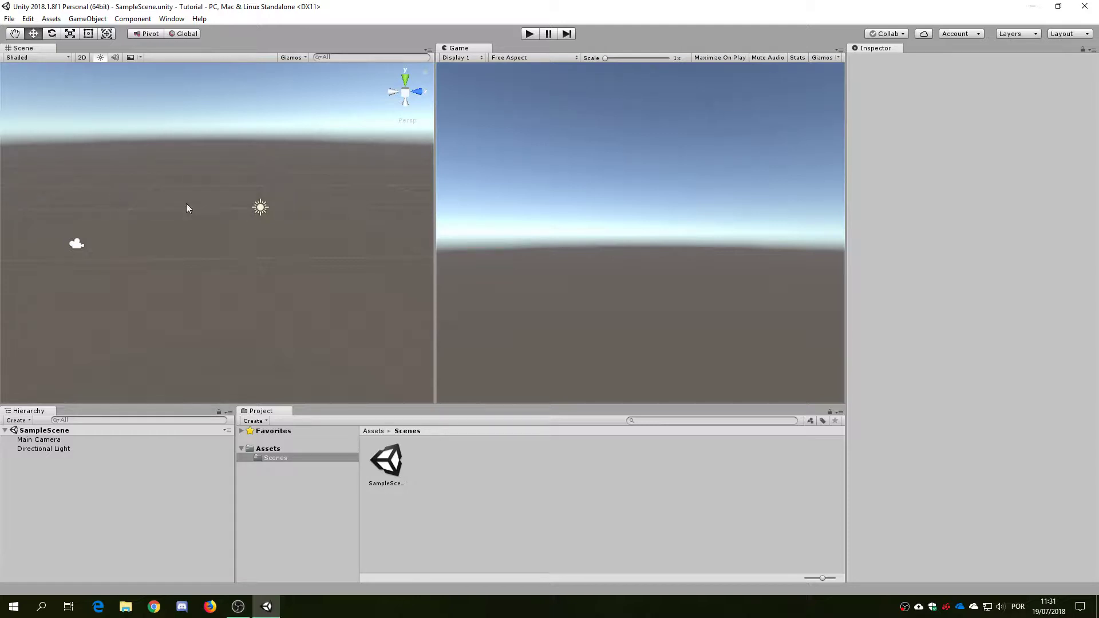
{"action": "left_click_drag", "start_coordinate": [30, 158], "coordinate": [364, 312]}
{"action": "left_click", "coordinate": [119, 260]}
{"action": "left_click", "coordinate": [77, 245]}
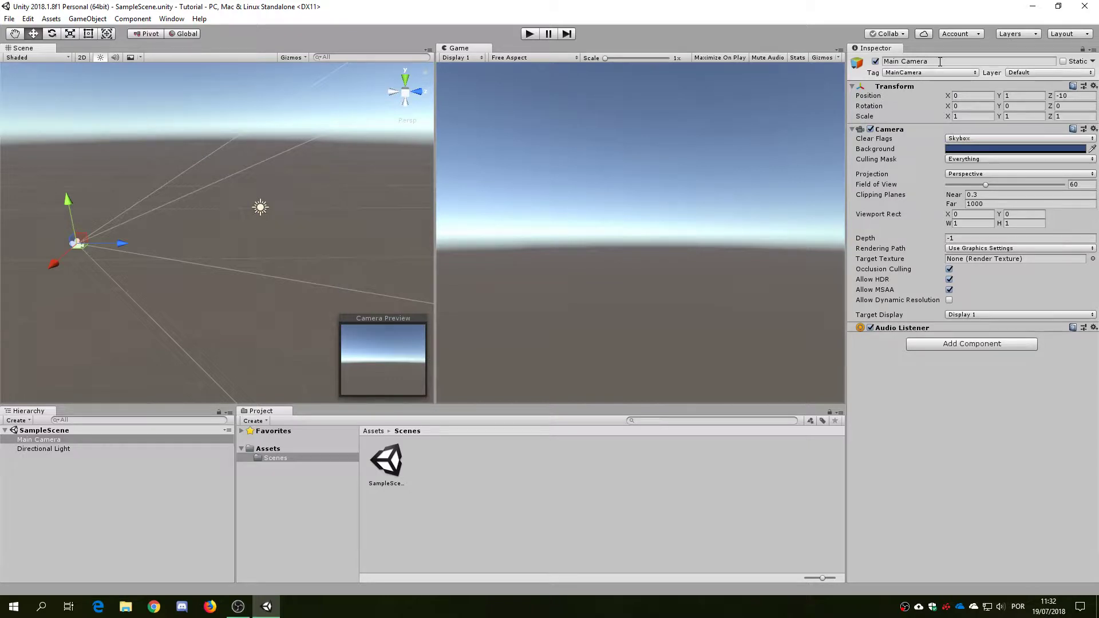
{"action": "left_click", "coordinate": [940, 62]}
{"action": "left_click", "coordinate": [888, 61]}
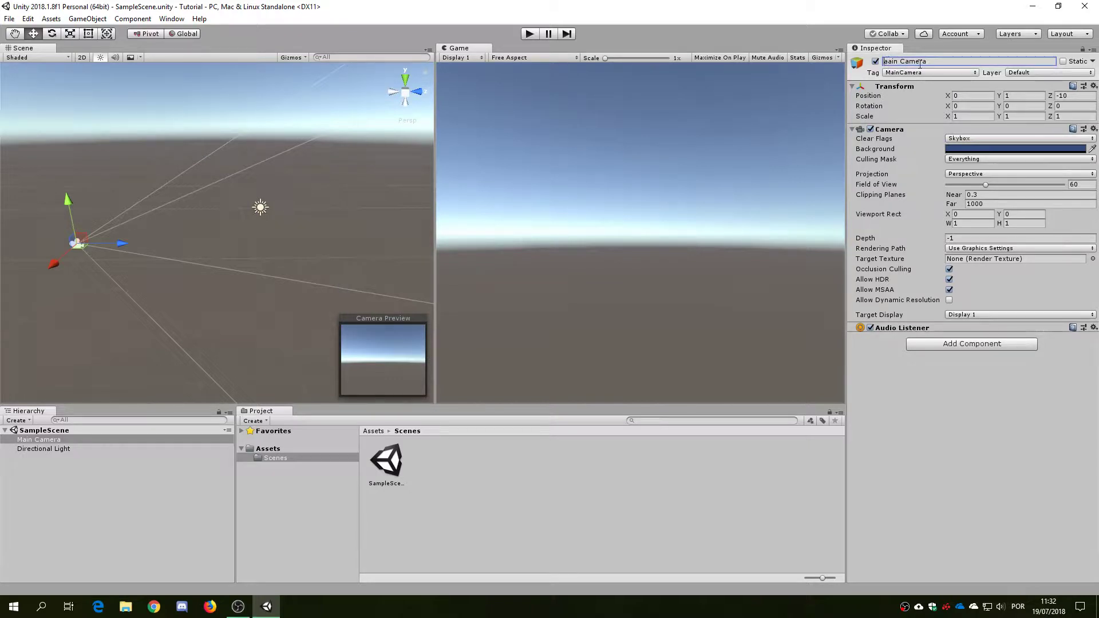
{"action": "key", "text": "ctrl+z"}
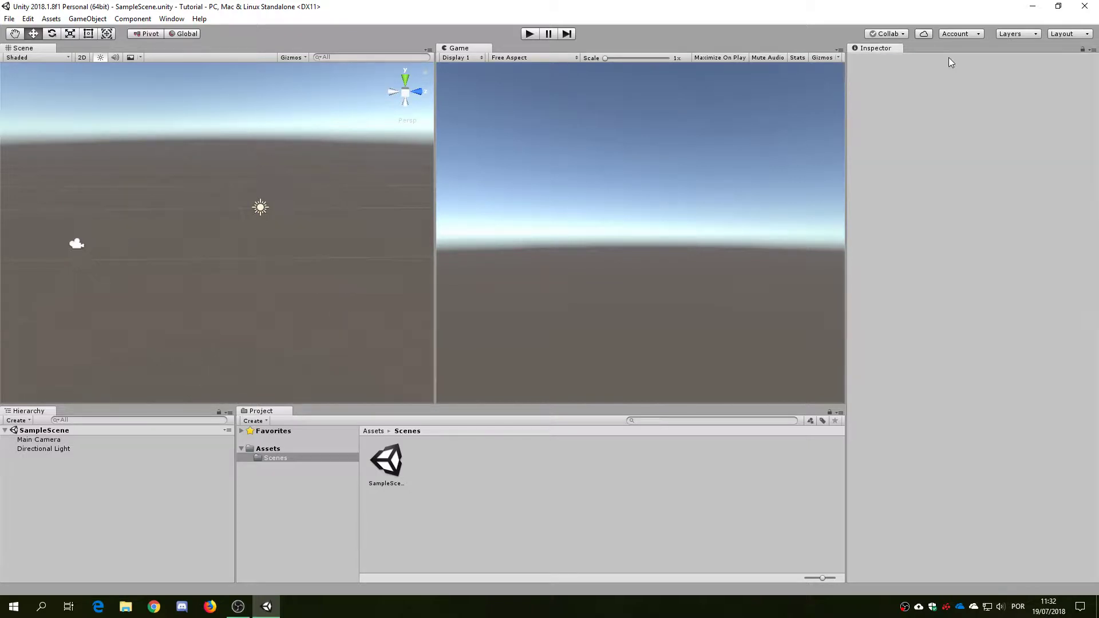
Rename the Main Camera object to "Camera" and select it in the scene's object list.
{"action": "left_click", "coordinate": [79, 244]}
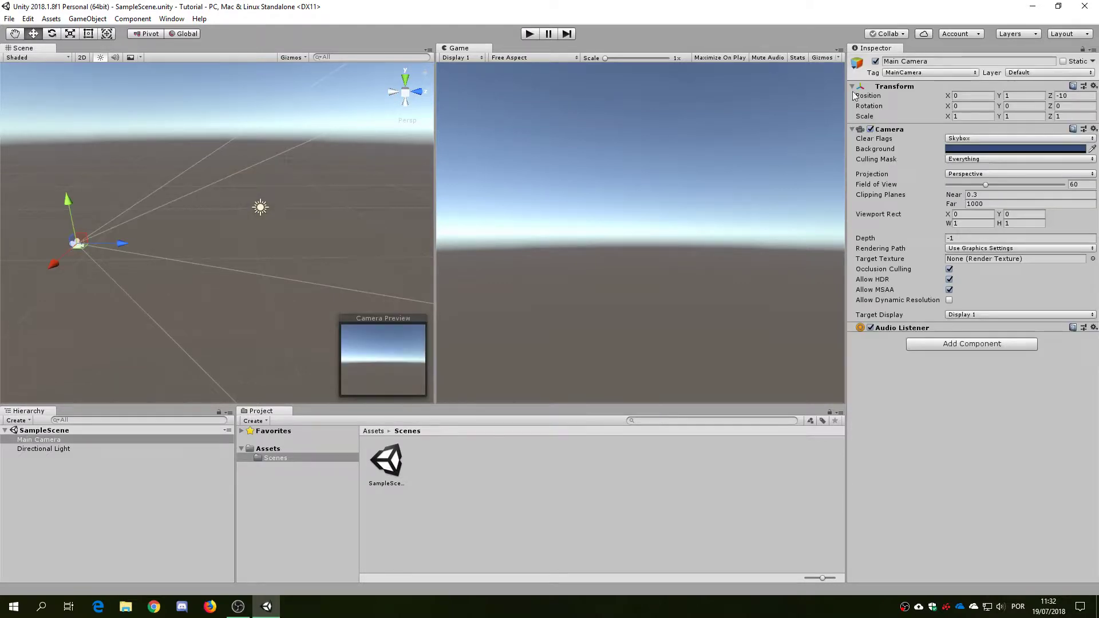
{"action": "left_click", "coordinate": [955, 59]}
{"action": "left_click", "coordinate": [944, 63]}
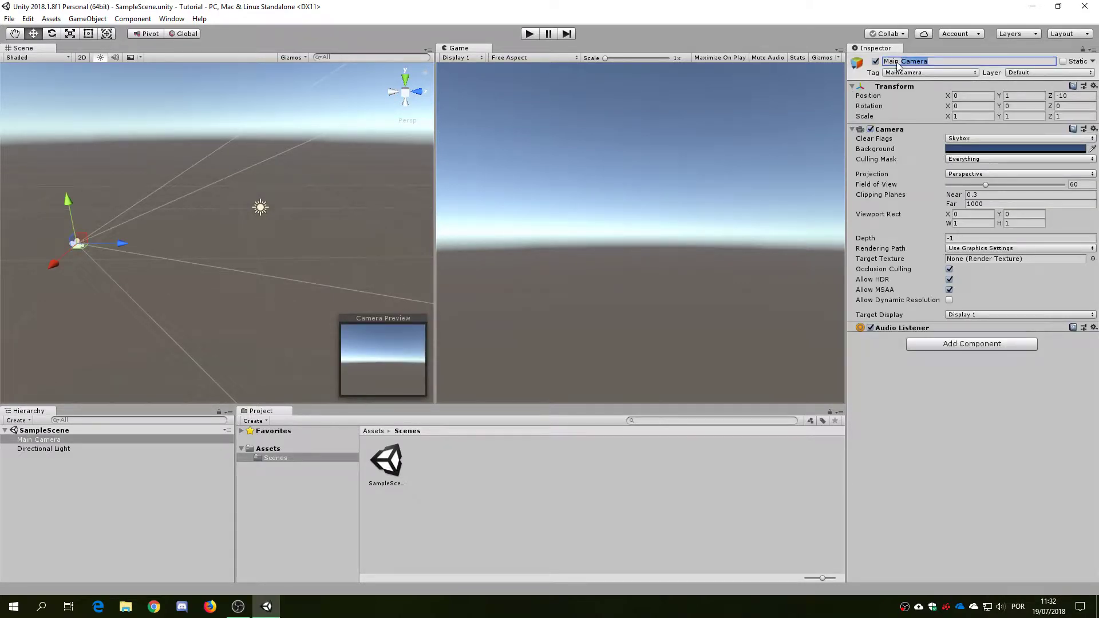
{"action": "key", "text": "ctrl+a"}
{"action": "type", "text": "Camera"}
{"action": "key", "text": "Return"}
{"action": "left_click", "coordinate": [33, 440]}
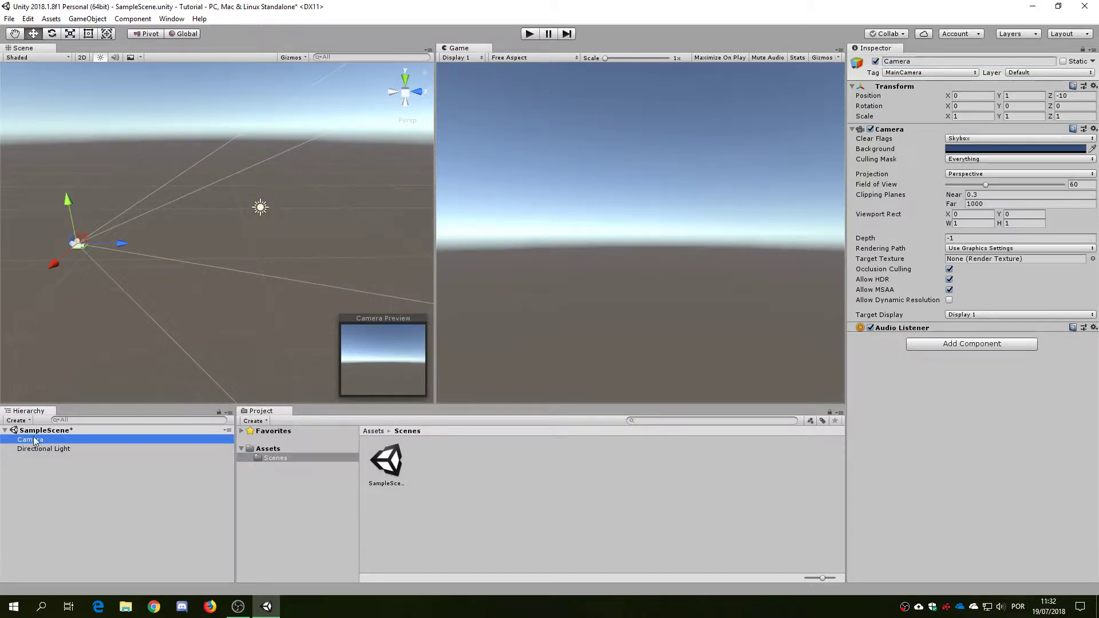
Deactivate and reactivate the Camera object several times to compare the Game view, leaving the object active.
{"action": "left_click", "coordinate": [990, 62]}
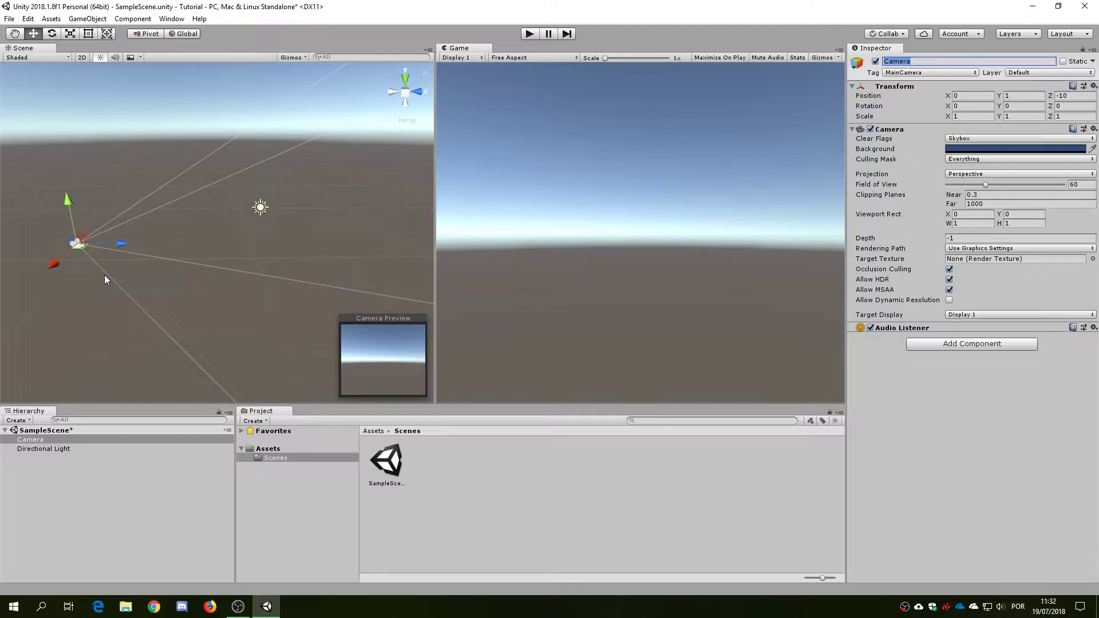
{"action": "left_click", "coordinate": [875, 62]}
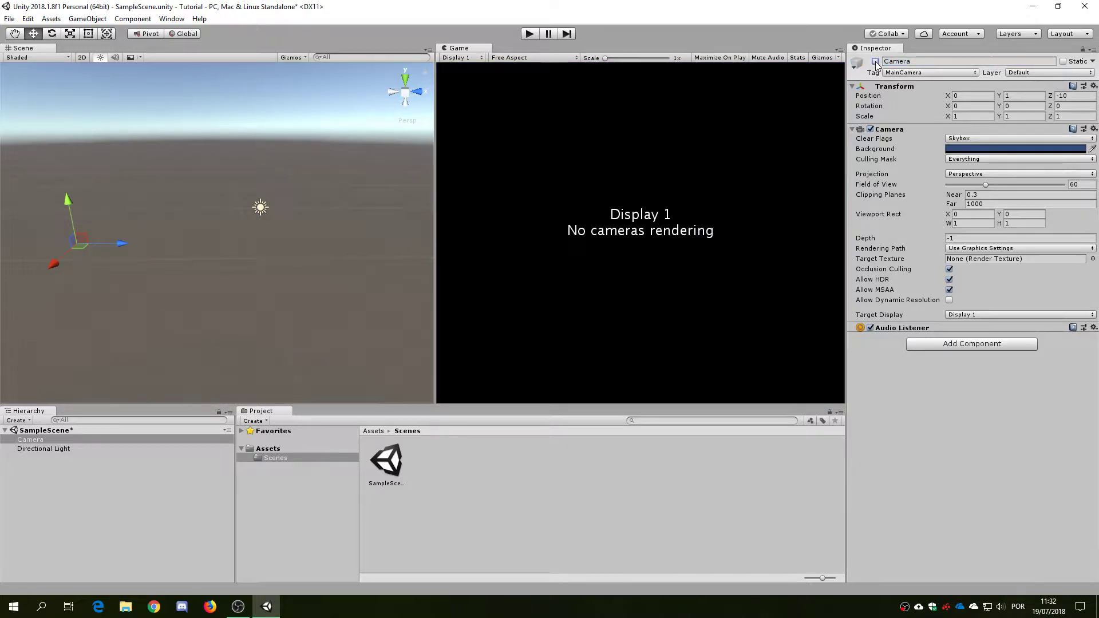
{"action": "left_click", "coordinate": [875, 61]}
{"action": "left_click", "coordinate": [876, 62]}
{"action": "left_click", "coordinate": [875, 61]}
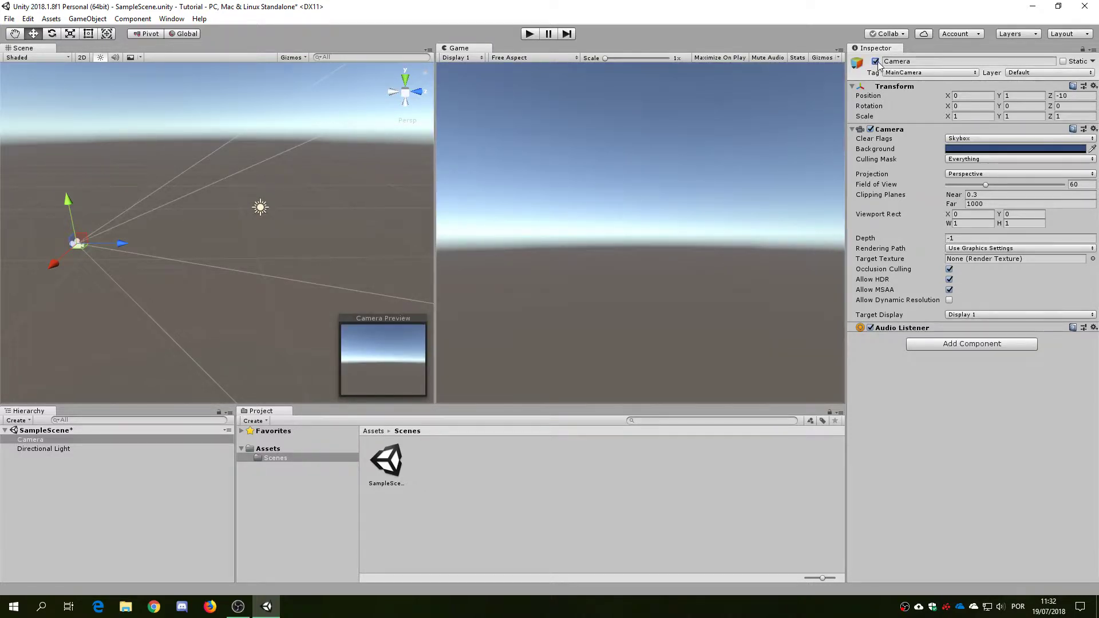
{"action": "left_click", "coordinate": [875, 61]}
{"action": "left_click", "coordinate": [876, 61]}
{"action": "left_click", "coordinate": [876, 61]}
{"action": "left_click", "coordinate": [875, 62]}
{"action": "left_click", "coordinate": [875, 61]}
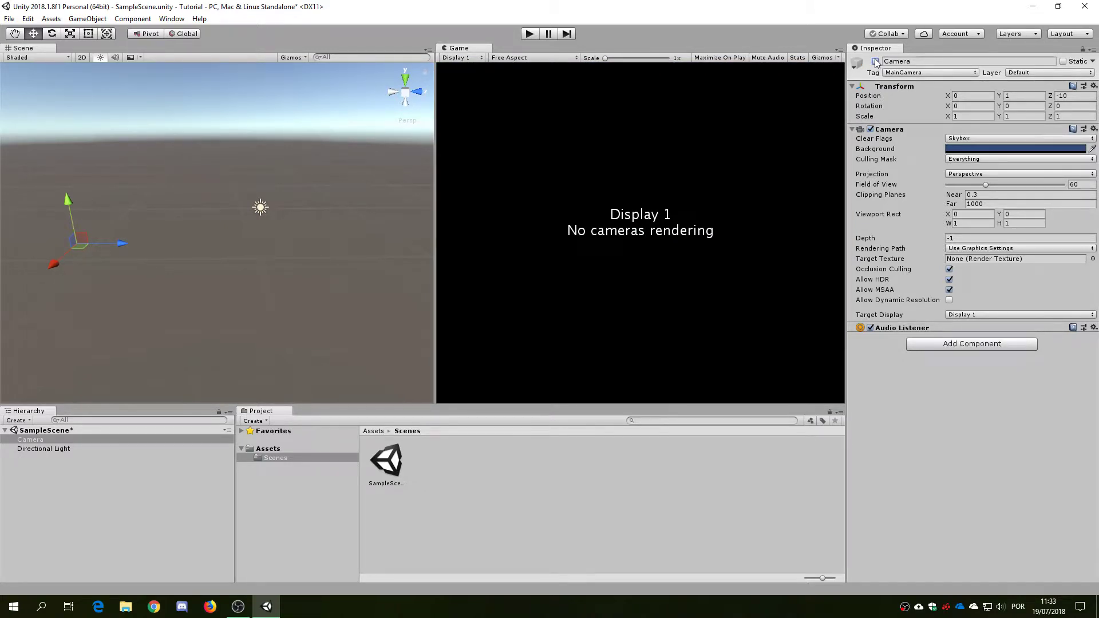
{"action": "left_click", "coordinate": [875, 61]}
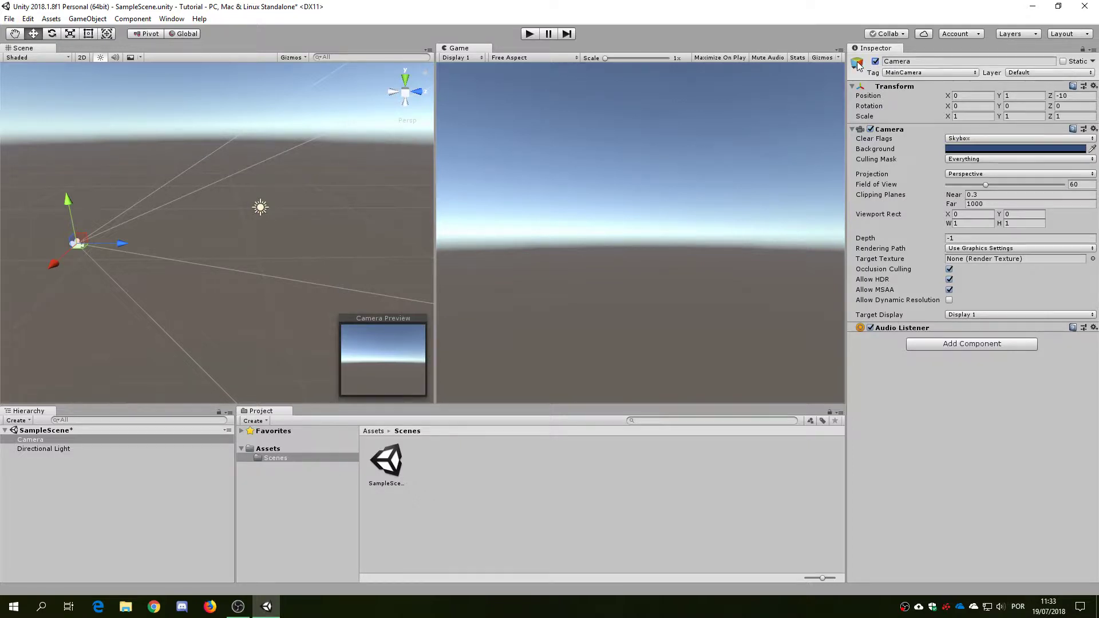
Assign the green label icon to the Camera object and inspect the label in the Scene view.
{"action": "left_click", "coordinate": [858, 63]}
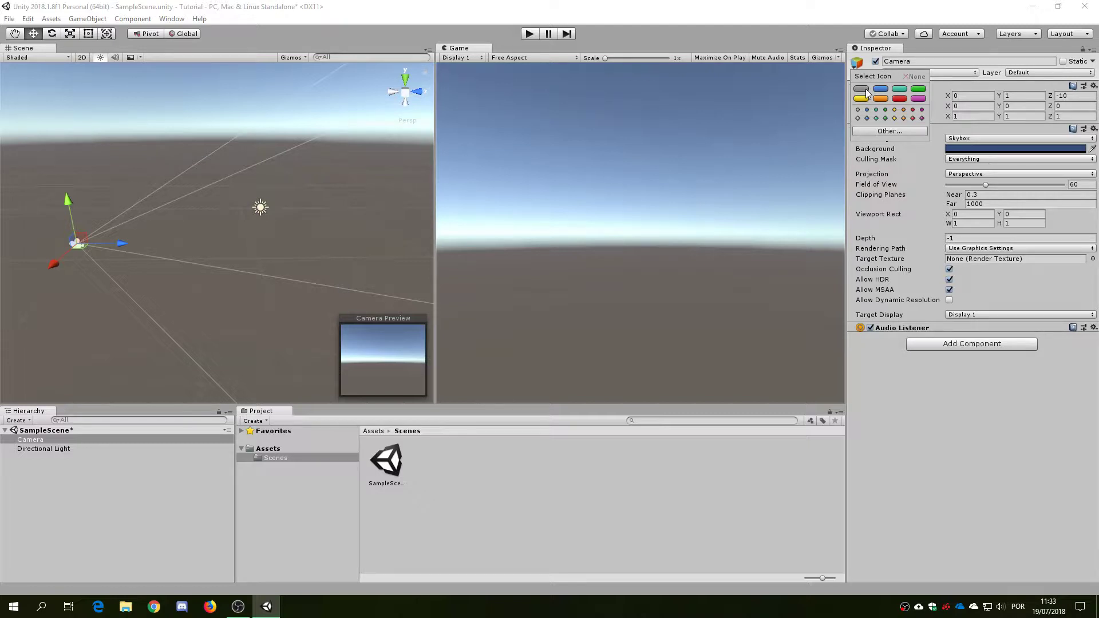
{"action": "left_click", "coordinate": [922, 91]}
{"action": "scroll", "coordinate": [47, 245], "scroll_direction": "up", "scroll_amount": 5}
{"action": "left_click", "coordinate": [60, 246]}
{"action": "key", "text": "q"}
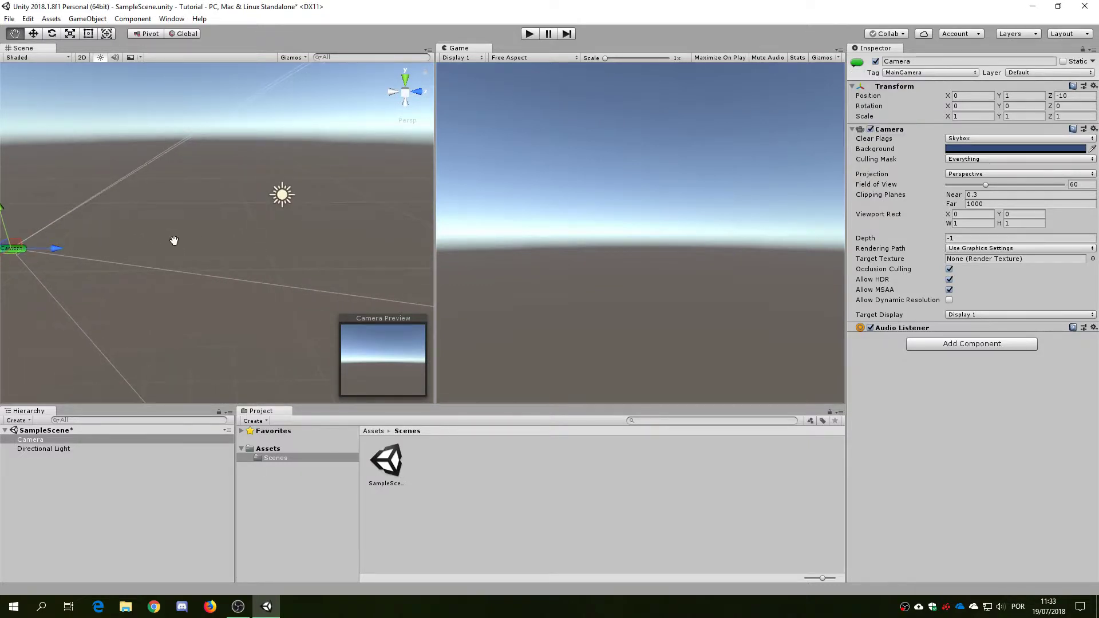
{"action": "left_click_drag", "start_coordinate": [174, 240], "coordinate": [228, 252]}
{"action": "key", "text": "w"}
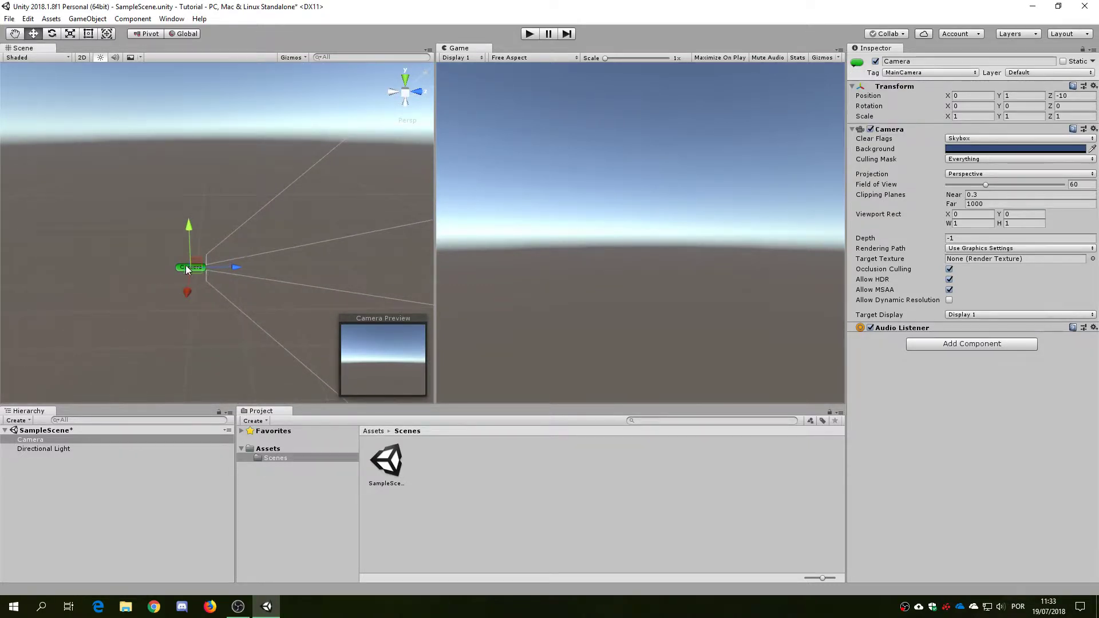
{"action": "middle_click_drag", "start_coordinate": [186, 266], "coordinate": [191, 256]}
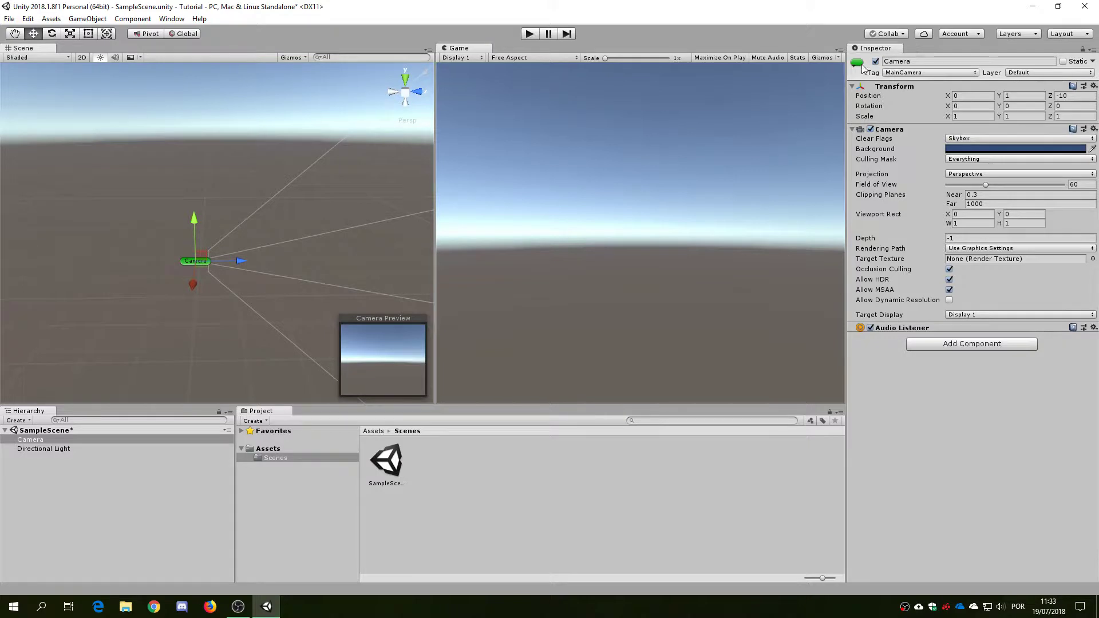
Rename the Camera object to "CameraOne".
{"action": "left_click", "coordinate": [968, 61]}
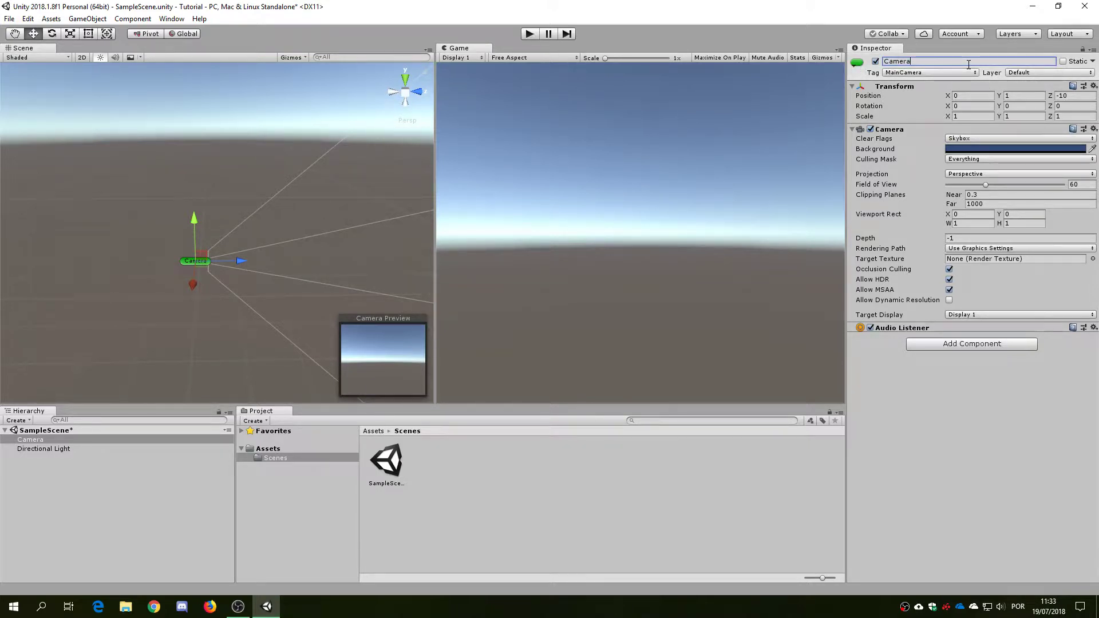
{"action": "type", "text": "One"}
{"action": "key", "text": "Return"}
Reset the icon of CameraOne to None and check it in the Scene view.
{"action": "left_click", "coordinate": [858, 62]}
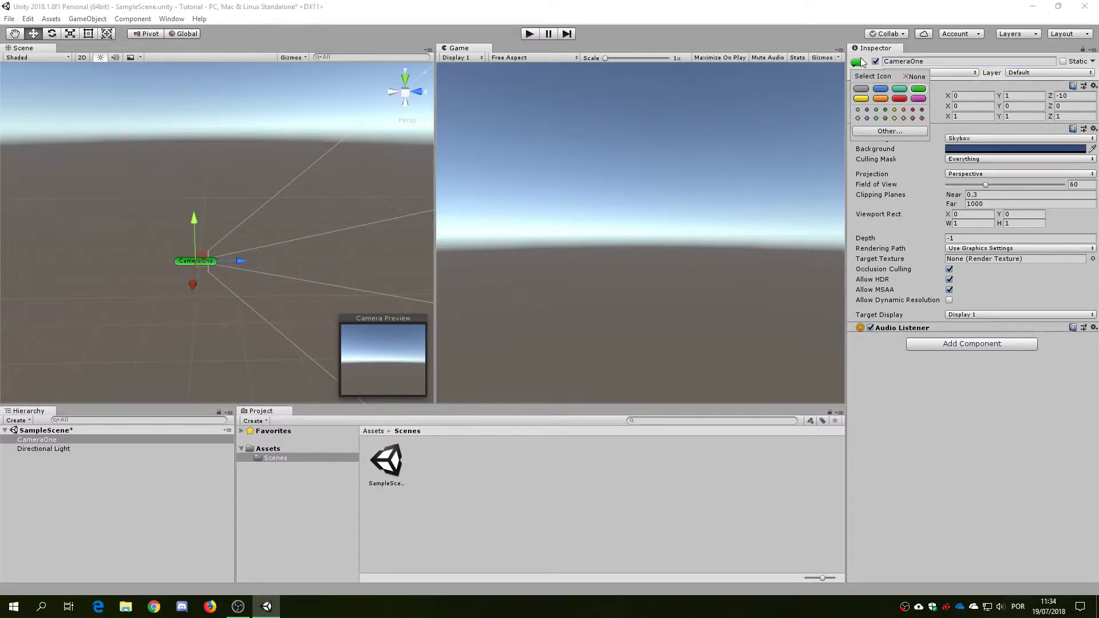
{"action": "left_click", "coordinate": [916, 76]}
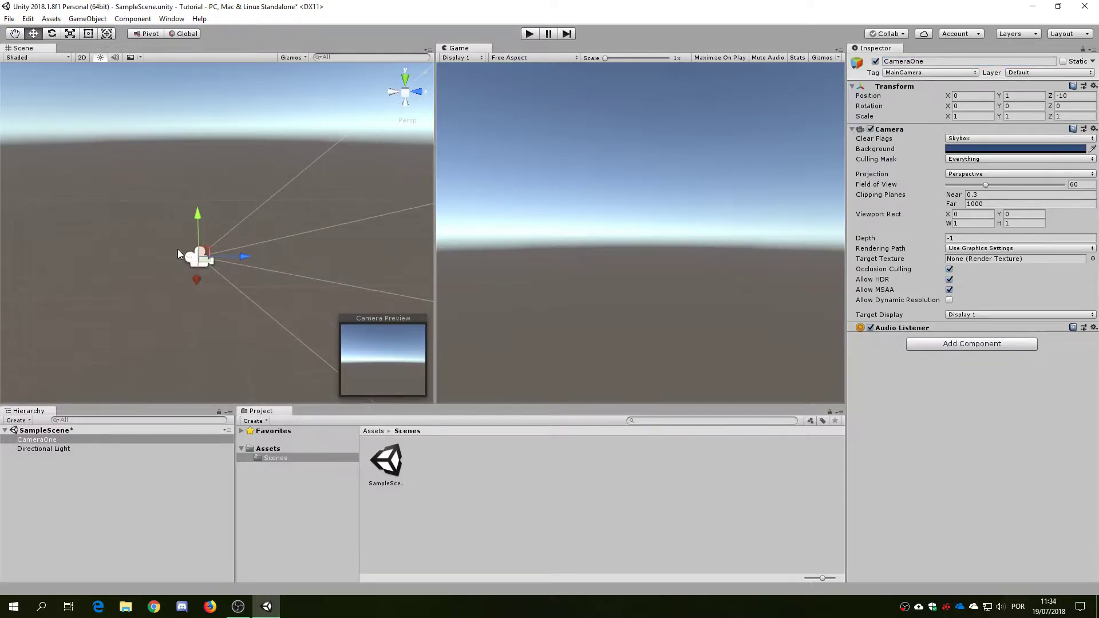
{"action": "middle_click_drag", "start_coordinate": [323, 239], "coordinate": [166, 248]}
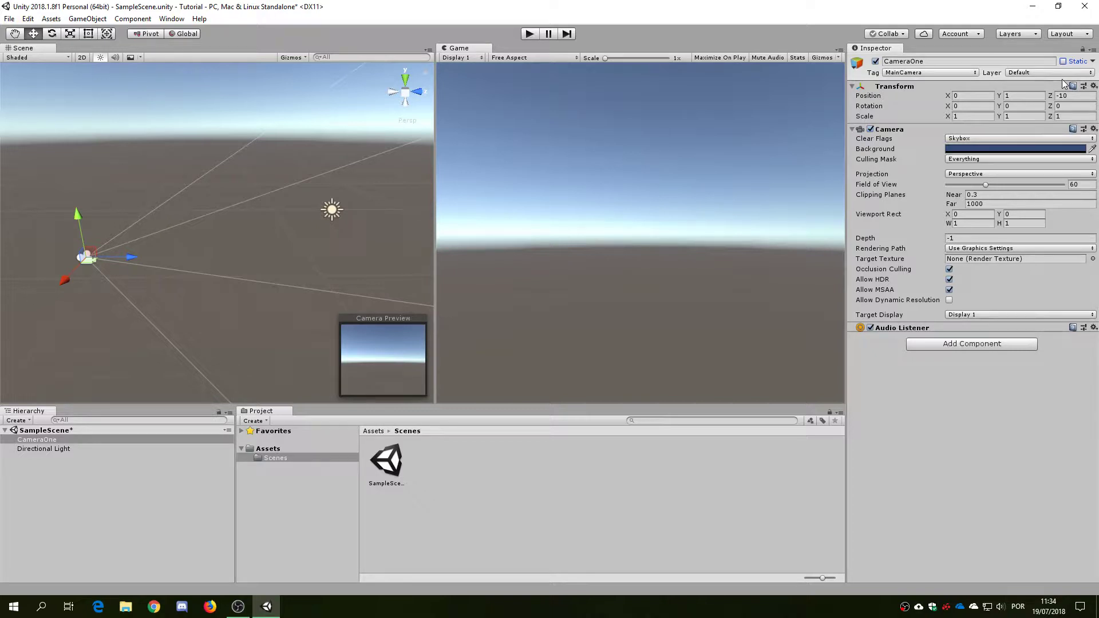
Examine the Static options, available tags and available layers for CameraOne without changing any of them.
{"action": "left_click", "coordinate": [1092, 61]}
{"action": "left_click", "coordinate": [1009, 49]}
{"action": "left_click", "coordinate": [952, 63]}
{"action": "left_click", "coordinate": [953, 62]}
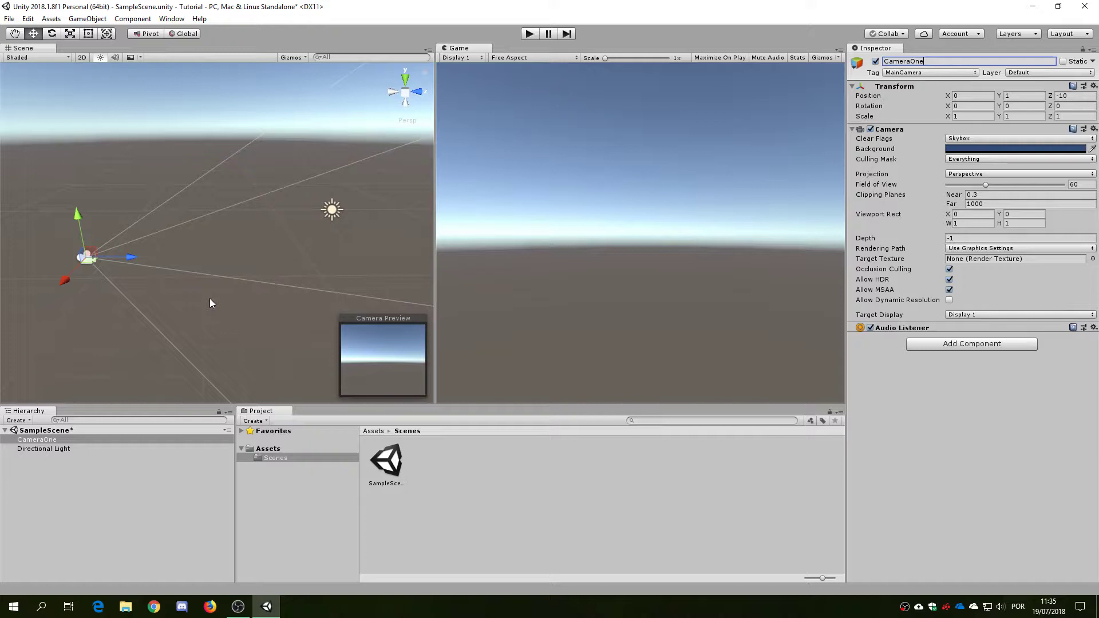
{"action": "left_click", "coordinate": [959, 75]}
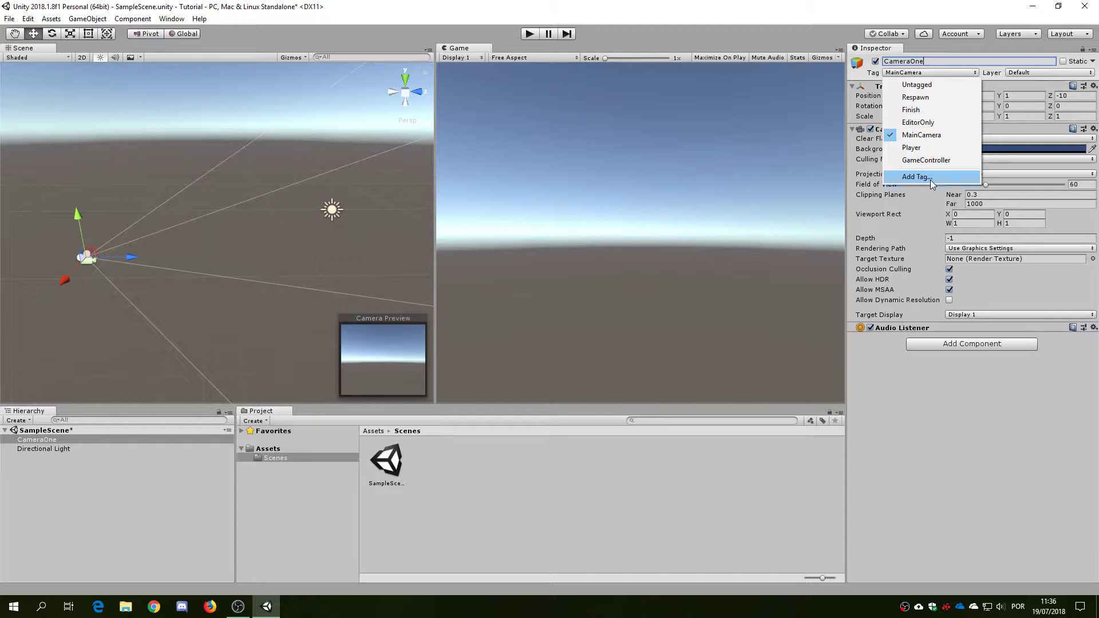
{"action": "left_click", "coordinate": [1022, 73]}
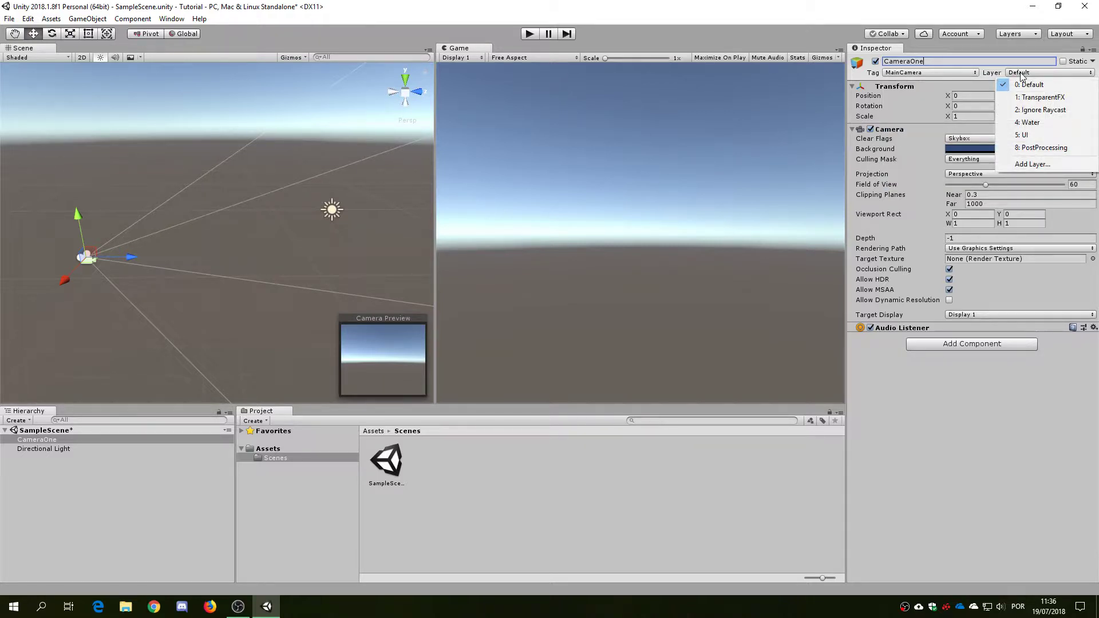
{"action": "left_click", "coordinate": [991, 76]}
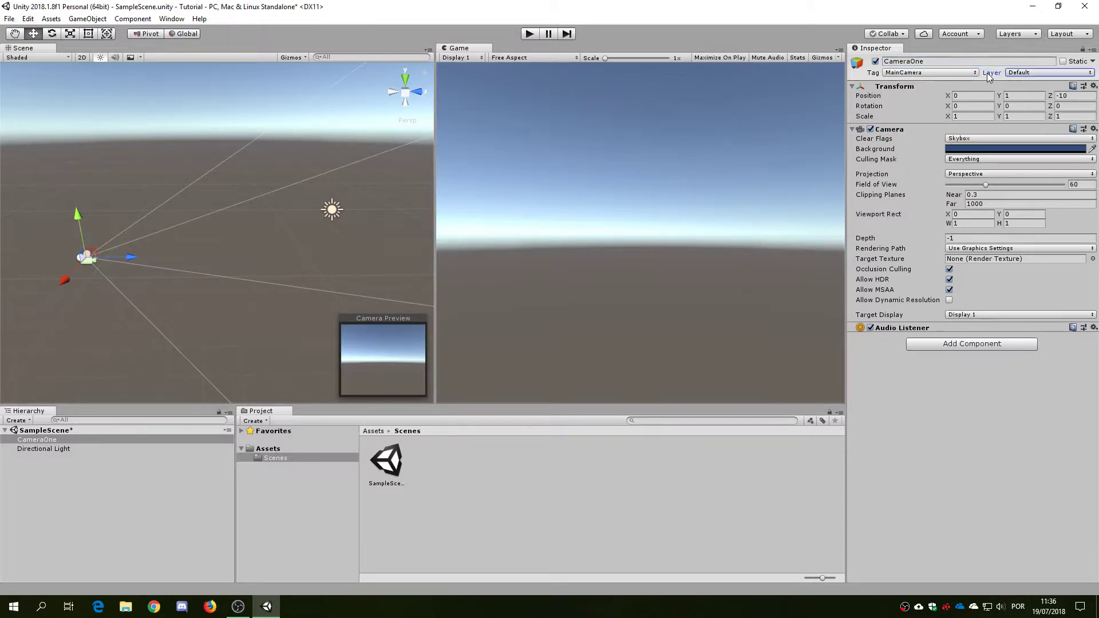
{"action": "left_click", "coordinate": [1022, 73]}
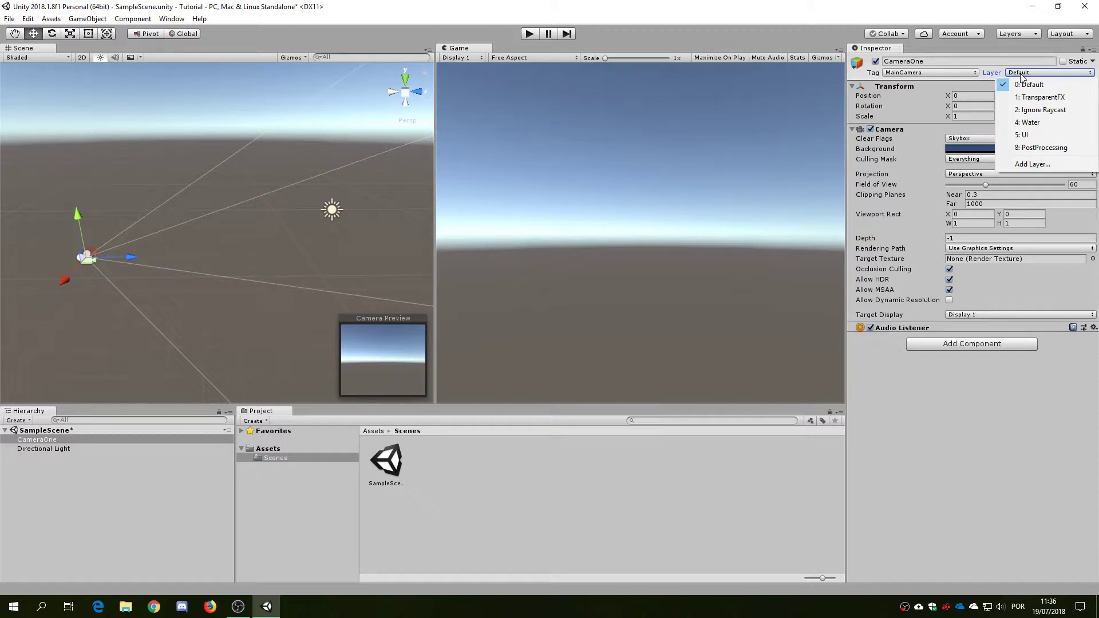
{"action": "left_click", "coordinate": [995, 72]}
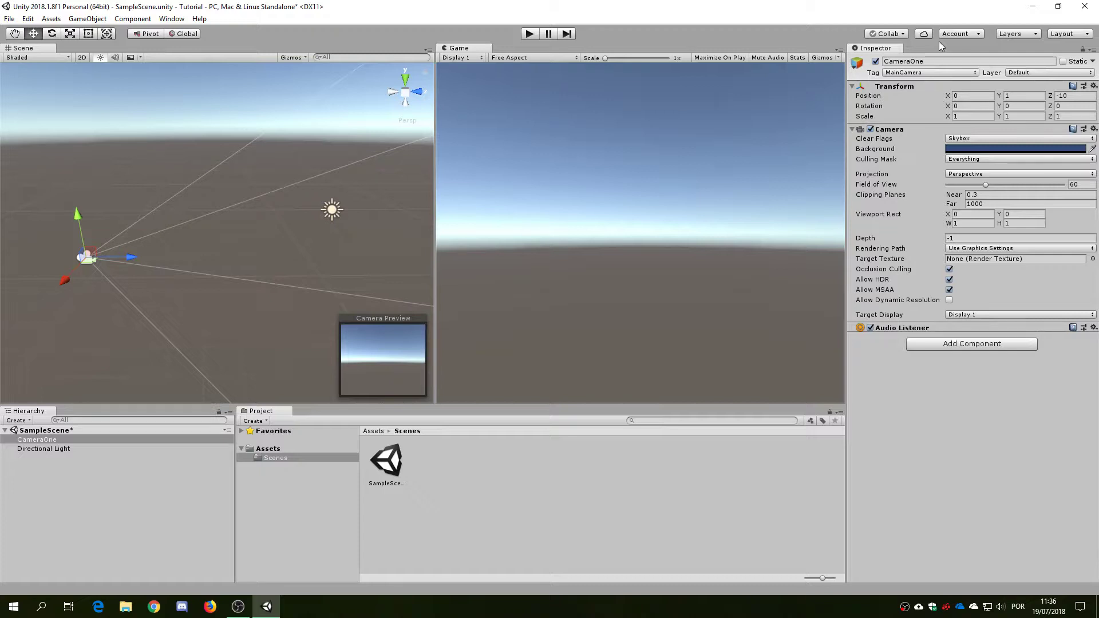
{"action": "left_click", "coordinate": [923, 60]}
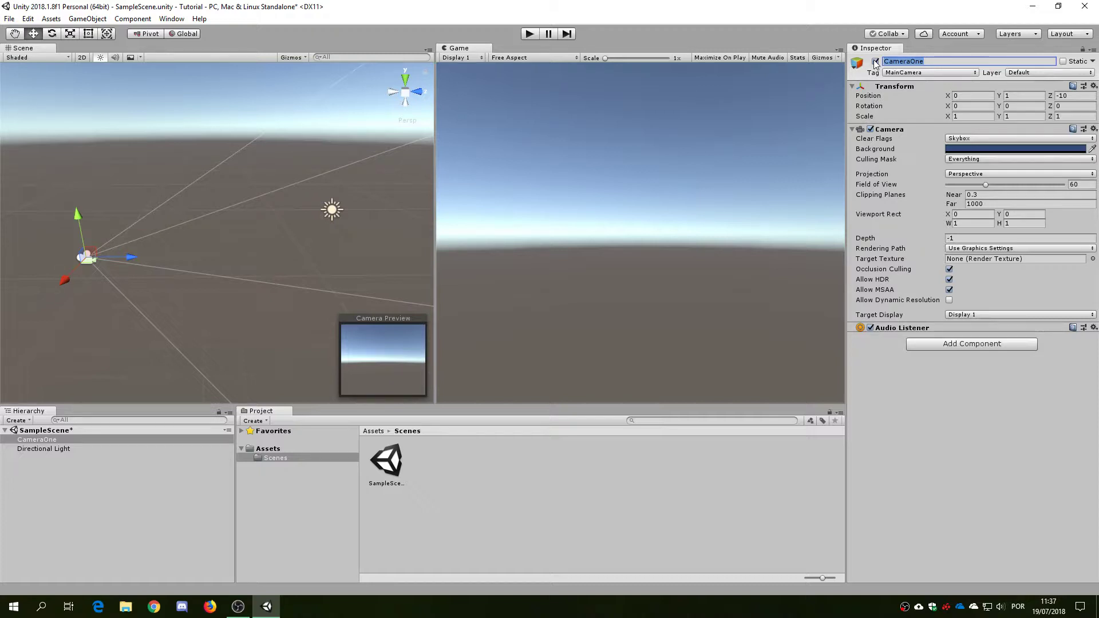
Collapse and expand CameraOne's Transform component repeatedly, leaving it expanded, and collapse its Camera component.
{"action": "left_click", "coordinate": [860, 86]}
{"action": "left_click", "coordinate": [859, 86]}
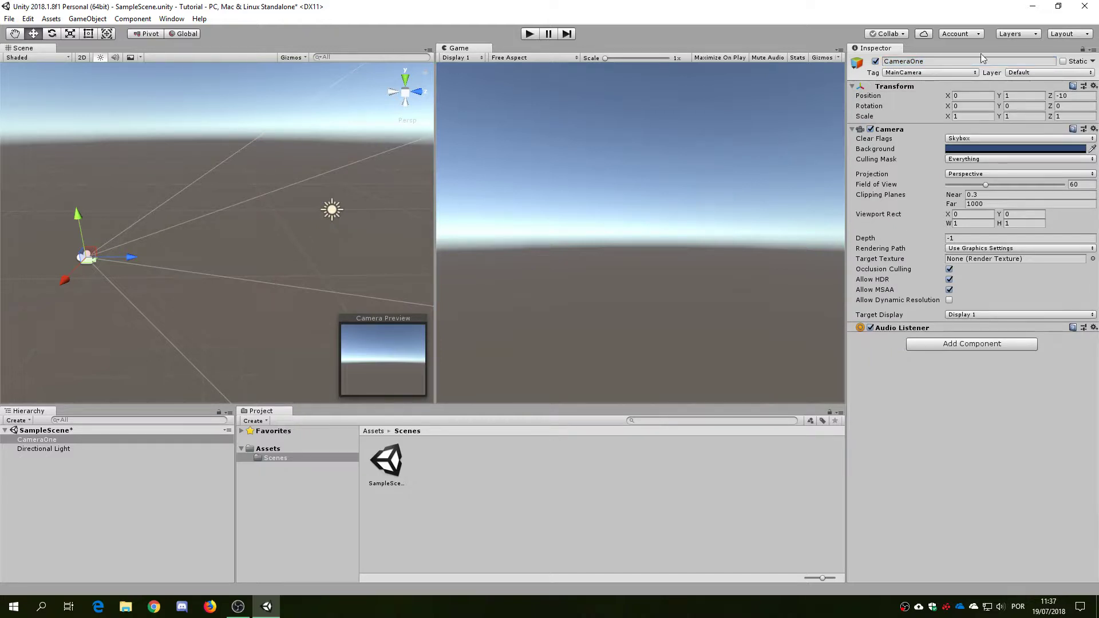
{"action": "left_click", "coordinate": [853, 87]}
{"action": "left_click", "coordinate": [853, 87]}
{"action": "left_click", "coordinate": [853, 87]}
{"action": "left_click", "coordinate": [852, 88]}
{"action": "left_click", "coordinate": [853, 87]}
{"action": "left_click", "coordinate": [853, 87]}
{"action": "left_click", "coordinate": [853, 130]}
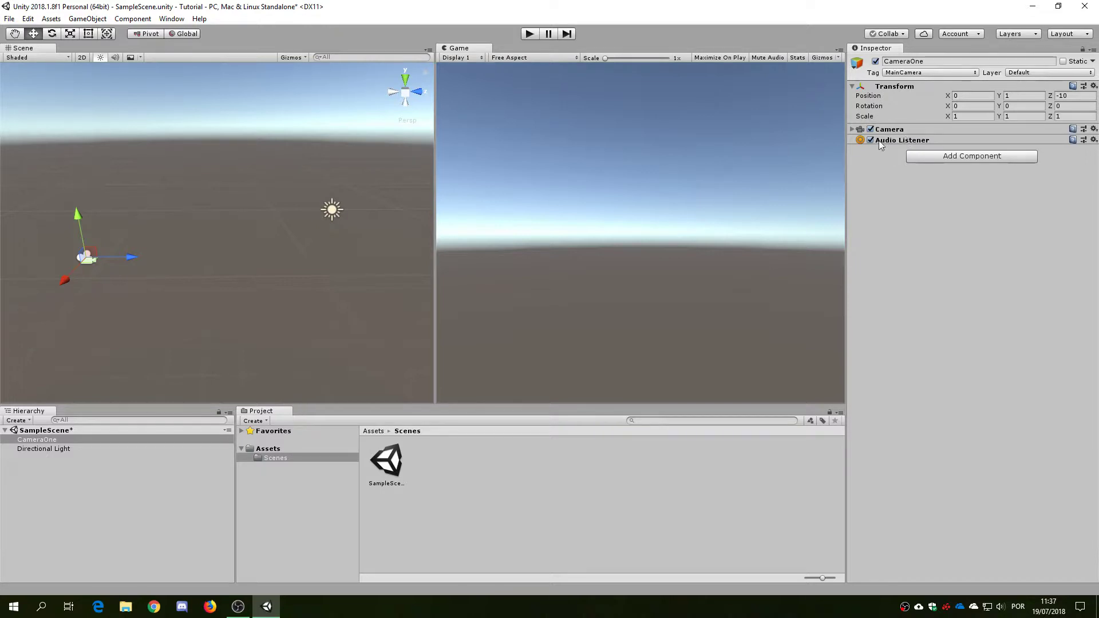
Browse the categories of components that can be added to CameraOne and close the list without adding any.
{"action": "left_click", "coordinate": [949, 158]}
{"action": "scroll", "coordinate": [968, 232], "scroll_direction": "down", "scroll_amount": 1}
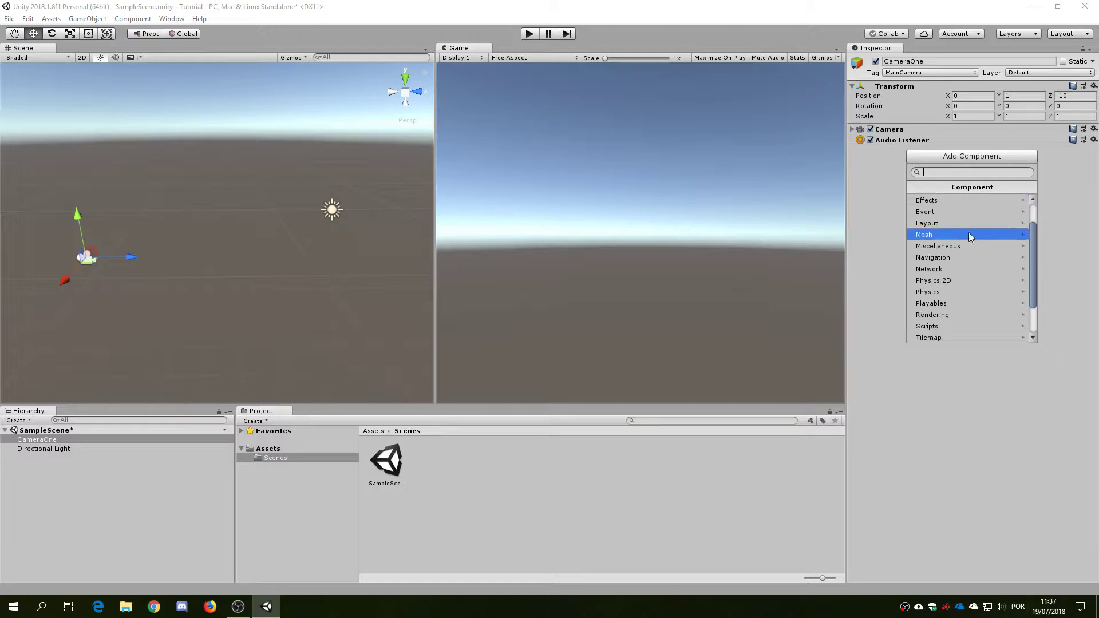
{"action": "scroll", "coordinate": [988, 278], "scroll_direction": "up", "scroll_amount": 1}
{"action": "scroll", "coordinate": [956, 269], "scroll_direction": "down", "scroll_amount": 3}
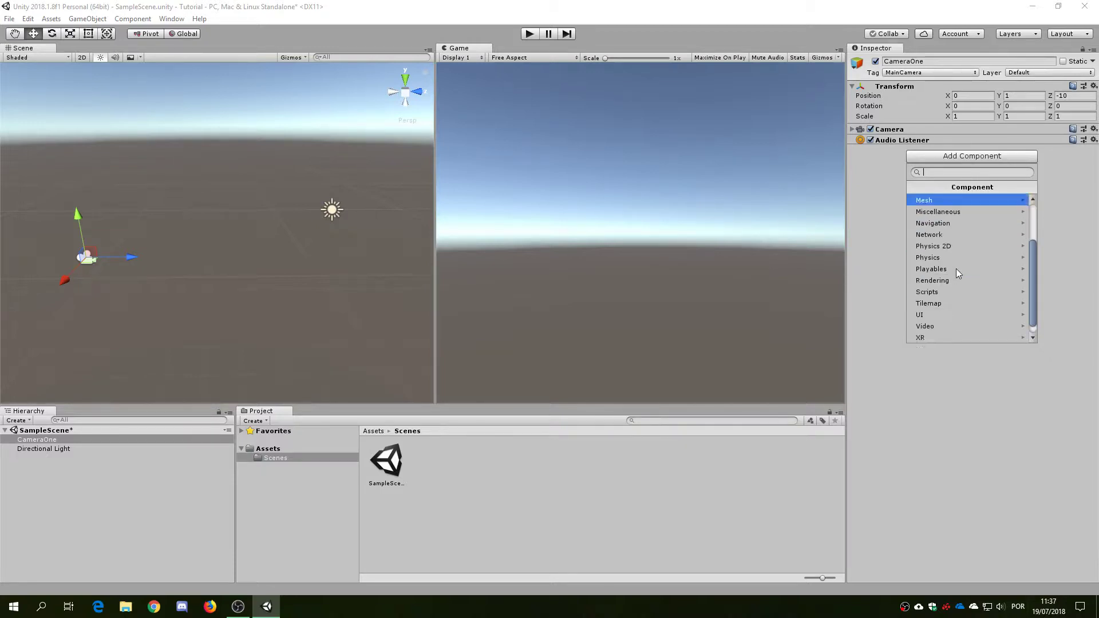
{"action": "scroll", "coordinate": [963, 231], "scroll_direction": "up", "scroll_amount": 5}
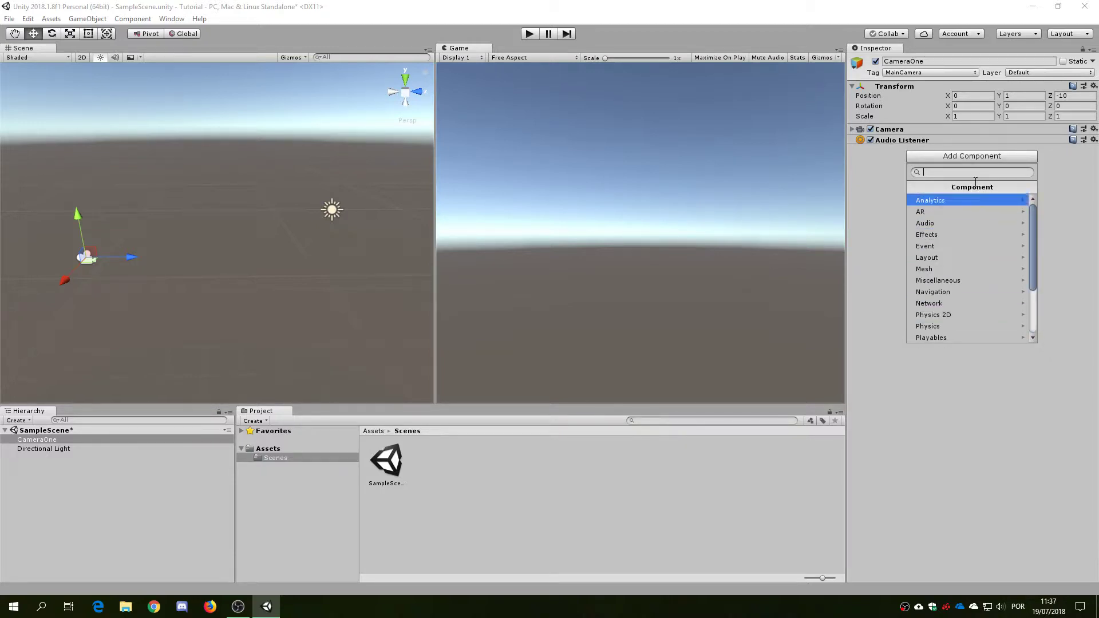
{"action": "left_click", "coordinate": [859, 178]}
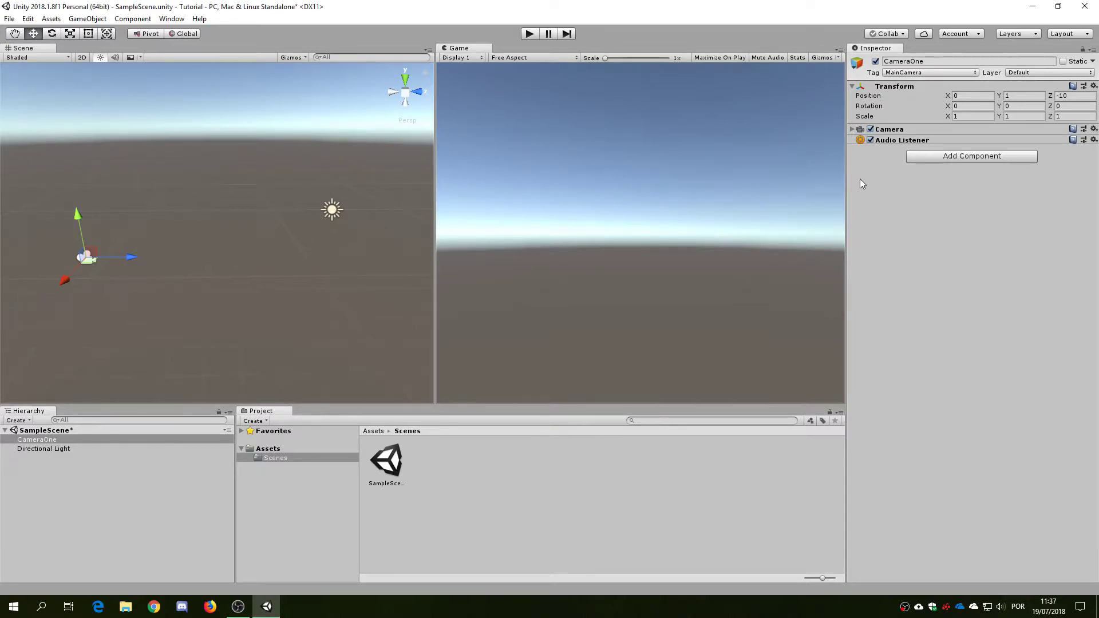
Expand CameraOne's Camera component and switch the component off and back on to compare the Game view.
{"action": "left_click", "coordinate": [851, 130]}
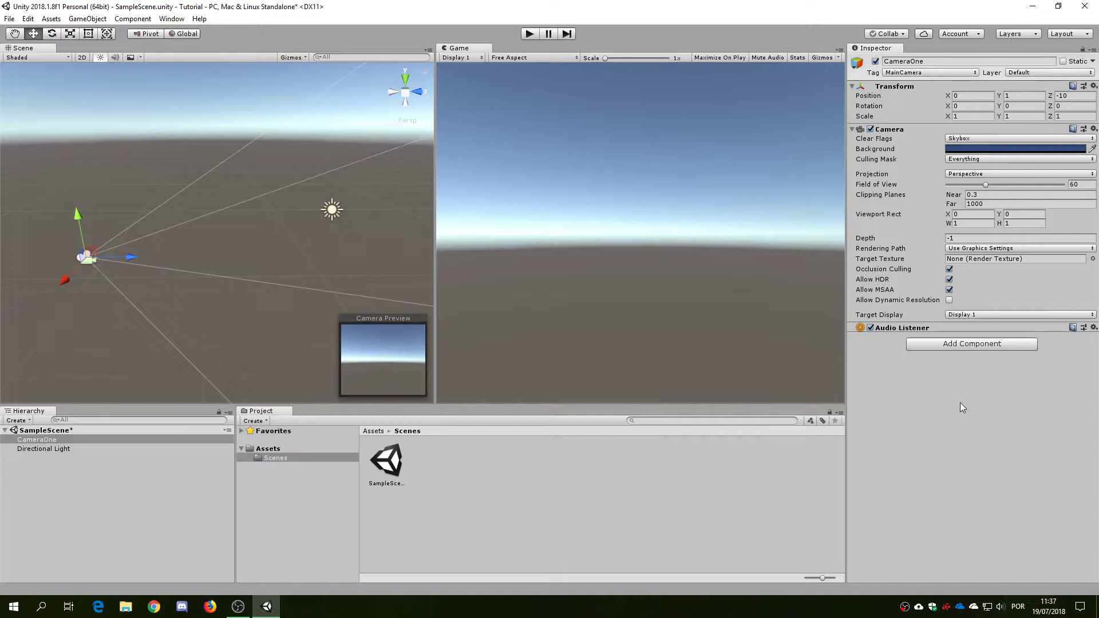
{"action": "left_click", "coordinate": [871, 129]}
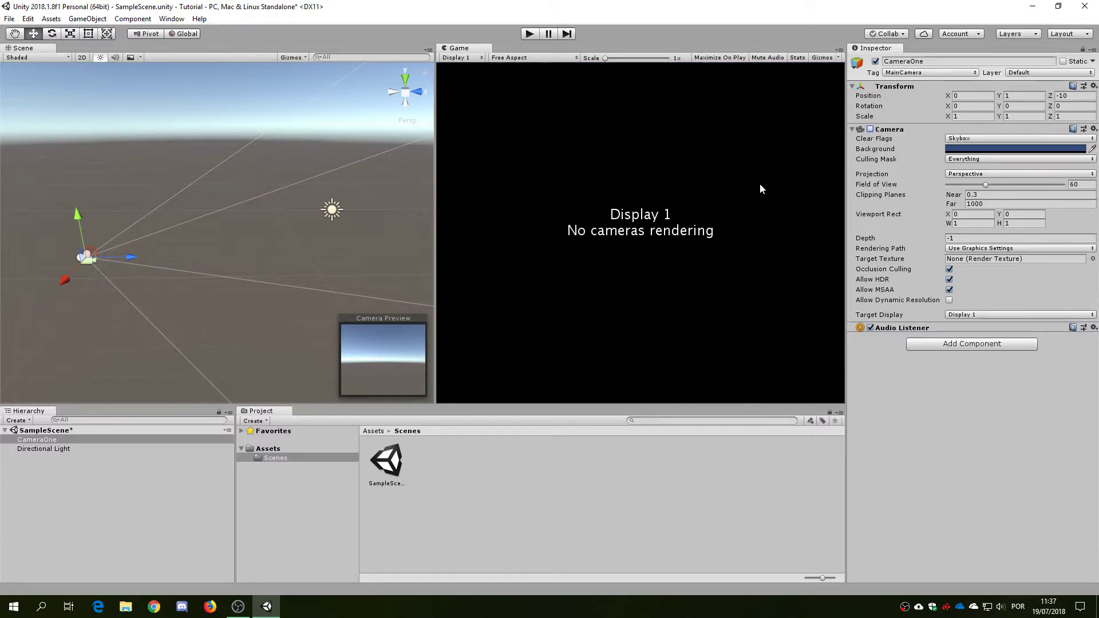
{"action": "left_click", "coordinate": [871, 129]}
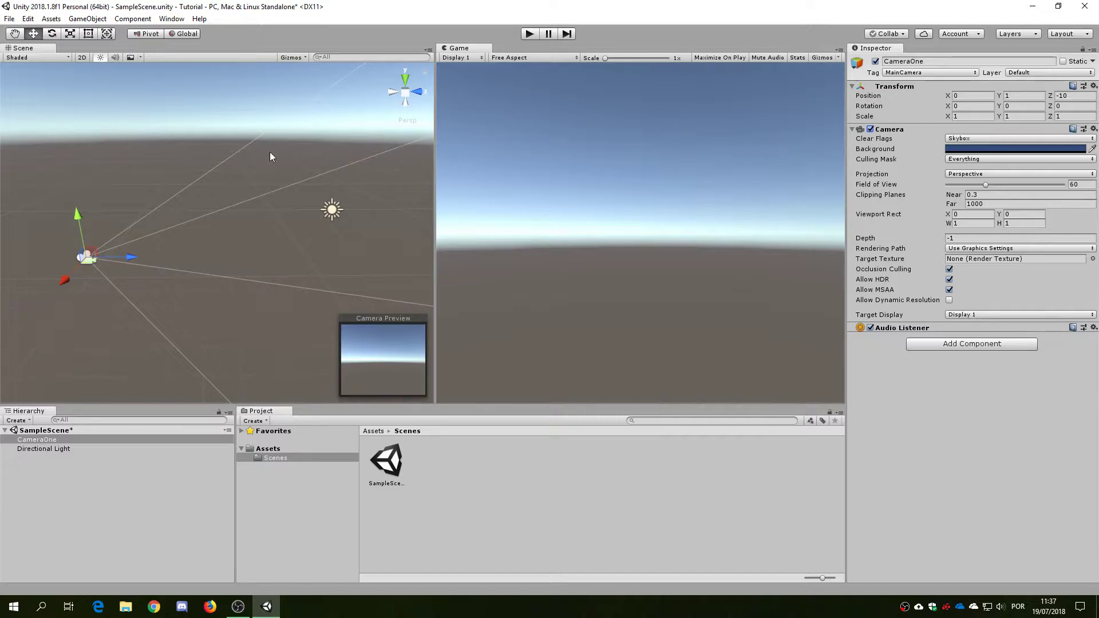
Deselect the camera, look over the 3D object types, and create an empty GameObject in the scene.
{"action": "left_click", "coordinate": [112, 167]}
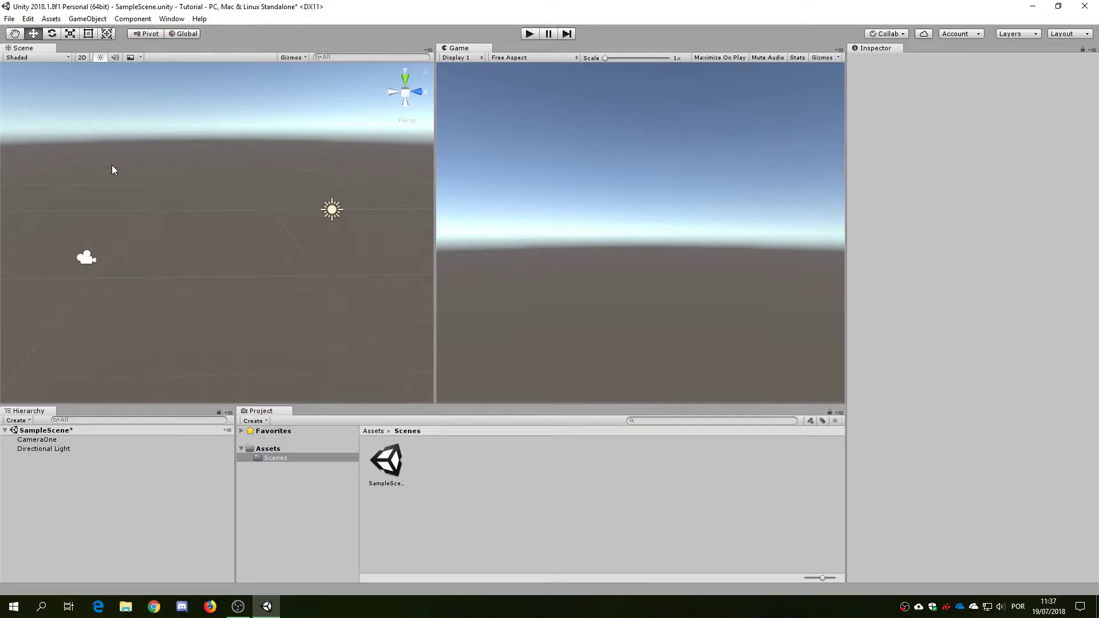
{"action": "left_click", "coordinate": [90, 19]}
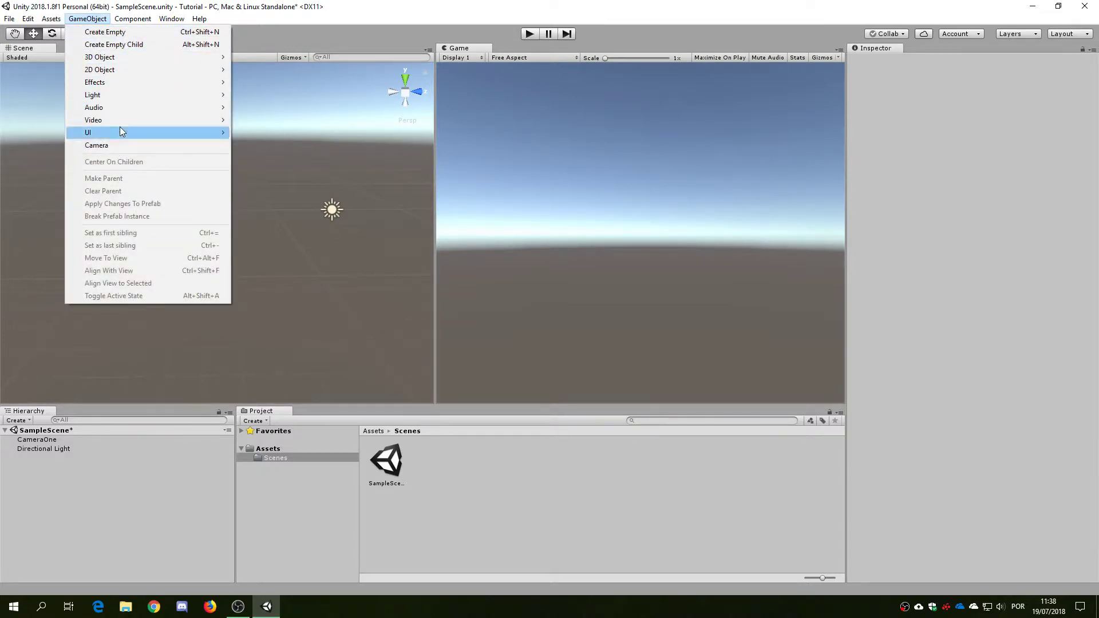
{"action": "mouse_move", "coordinate": [114, 18]}
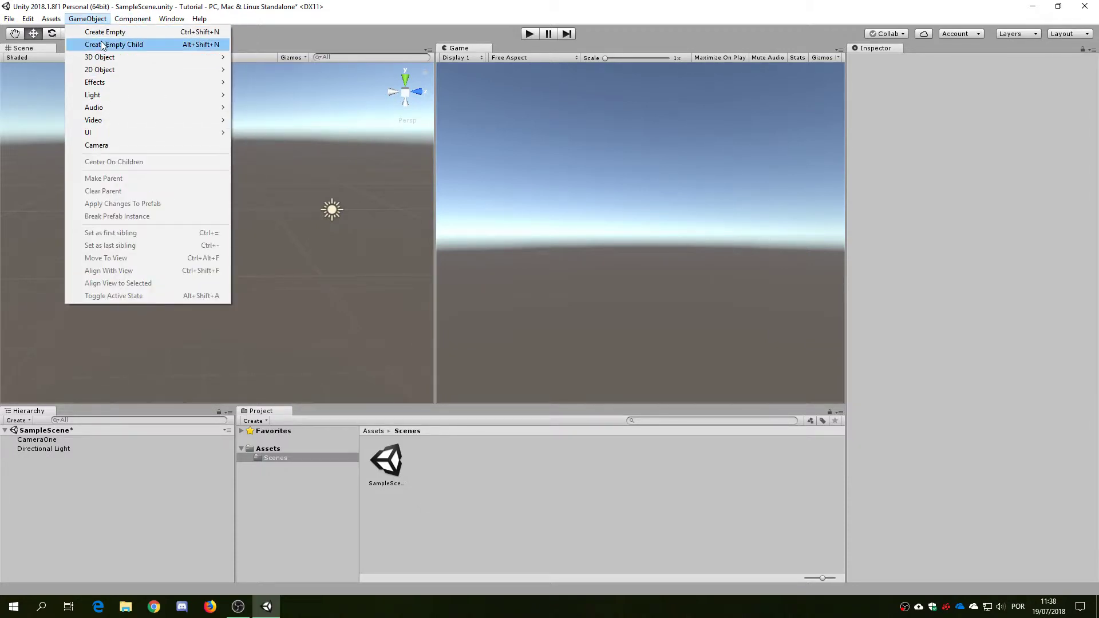
{"action": "mouse_move", "coordinate": [108, 57]}
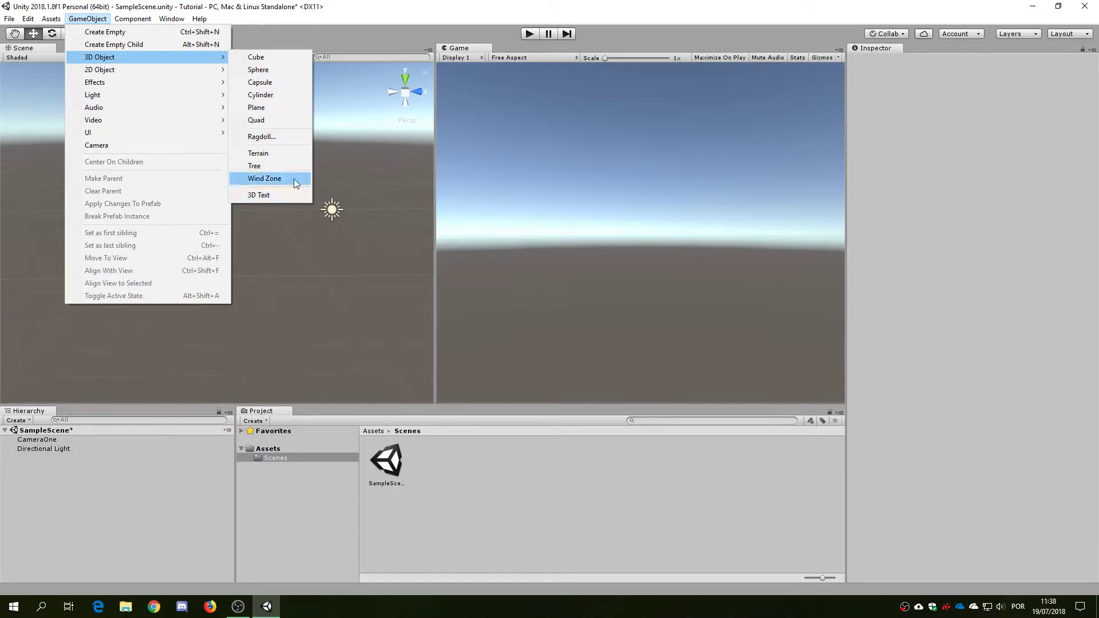
{"action": "mouse_move", "coordinate": [173, 68]}
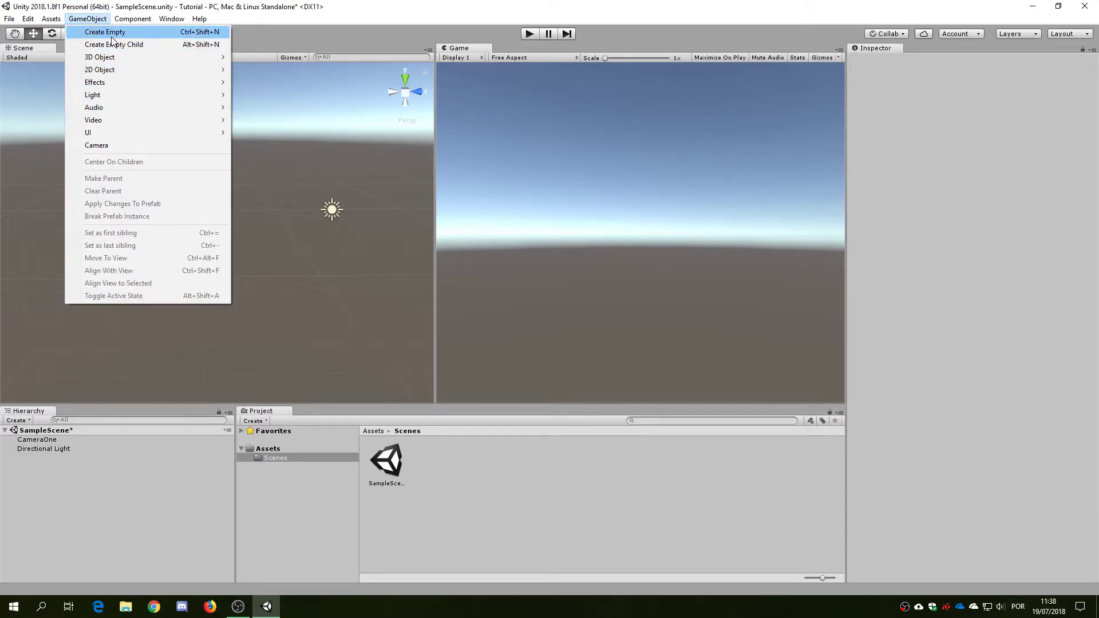
{"action": "left_click", "coordinate": [111, 34]}
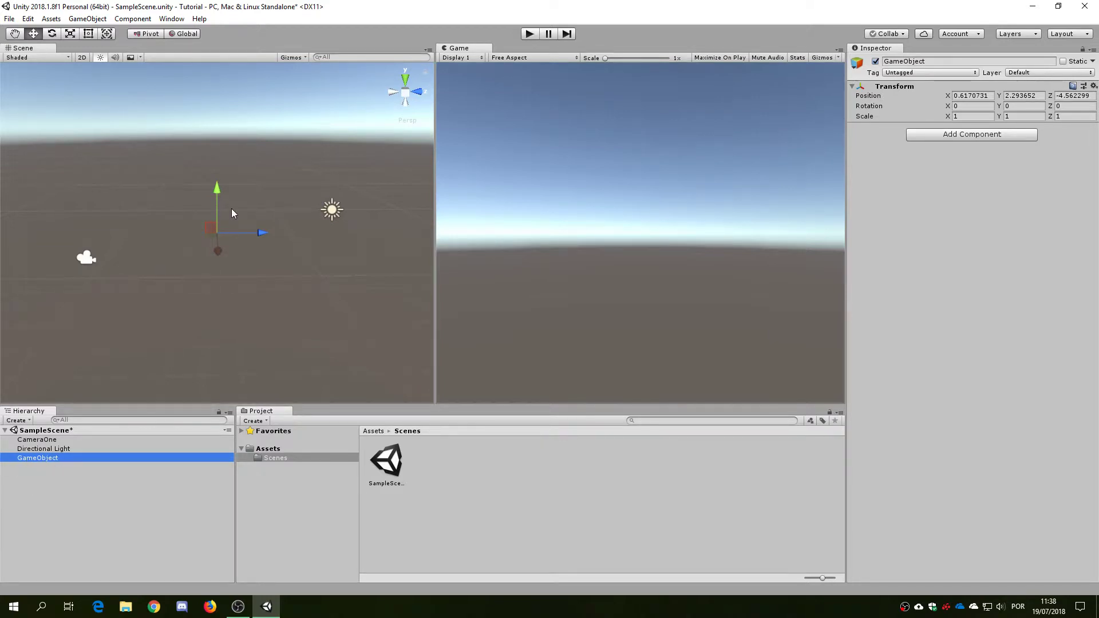
Examine the empty GameObject in the Scene view from several angles and distances, relative to the camera and light.
{"action": "mouse_move", "coordinate": [210, 200]}
{"action": "left_mouse_down", "text": "alt"}
{"action": "mouse_move", "coordinate": [243, 234]}
{"action": "mouse_move", "coordinate": [229, 236]}
{"action": "mouse_move", "coordinate": [298, 244]}
{"action": "mouse_move", "coordinate": [150, 250]}
{"action": "mouse_move", "coordinate": [156, 191]}
{"action": "mouse_move", "coordinate": [235, 253]}
{"action": "mouse_move", "coordinate": [84, 206]}
{"action": "mouse_move", "coordinate": [320, 232]}
{"action": "mouse_move", "coordinate": [200, 238]}
{"action": "mouse_move", "coordinate": [352, 245]}
{"action": "mouse_move", "coordinate": [224, 235]}
{"action": "mouse_move", "coordinate": [177, 214]}
{"action": "mouse_move", "coordinate": [195, 188]}
{"action": "left_mouse_up", "text": "alt"}
{"action": "scroll", "coordinate": [296, 245], "scroll_direction": "down", "scroll_amount": 4}
{"action": "scroll", "coordinate": [297, 244], "scroll_direction": "up", "scroll_amount": 5}
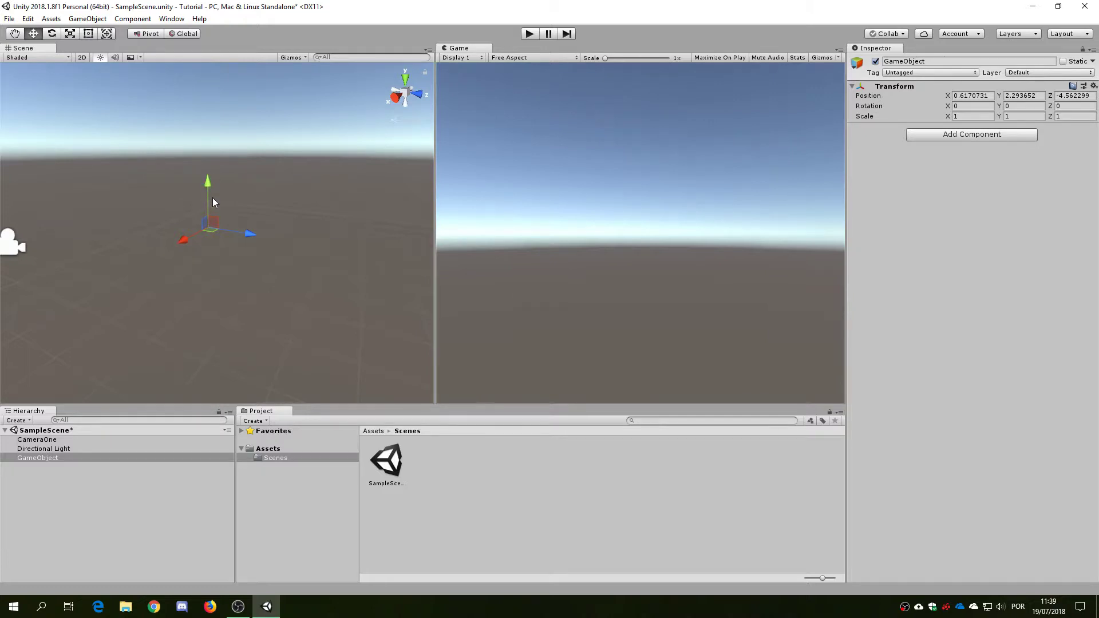
{"action": "left_click_drag", "start_coordinate": [288, 180], "coordinate": [289, 216], "text": "alt"}
{"action": "scroll", "coordinate": [197, 237], "scroll_direction": "up", "scroll_amount": 10}
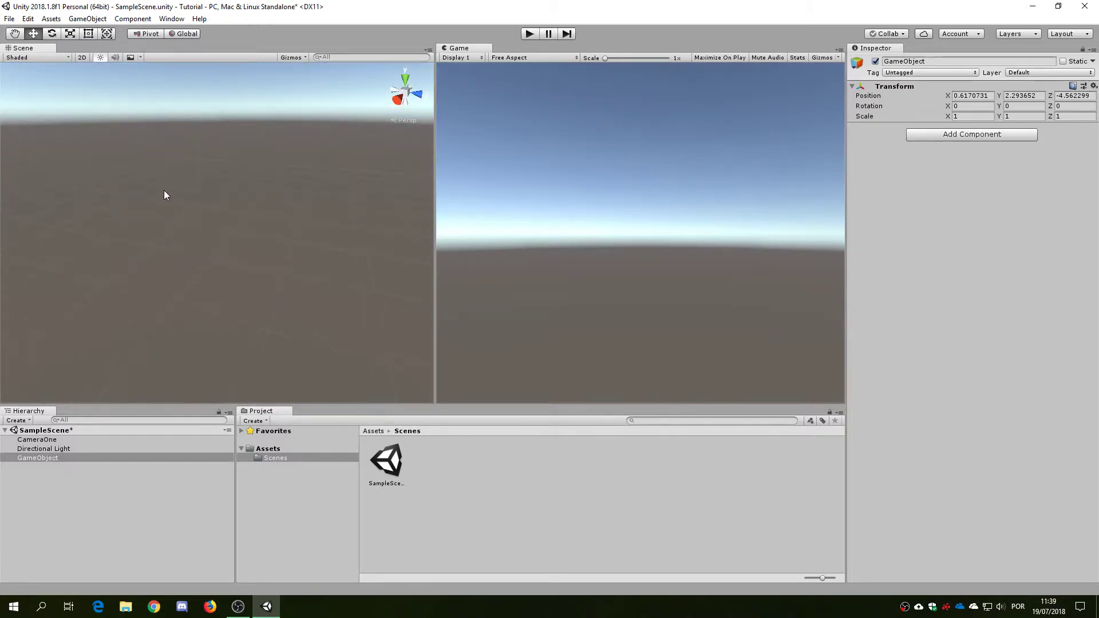
{"action": "scroll", "coordinate": [178, 203], "scroll_direction": "down", "scroll_amount": 10}
{"action": "scroll", "coordinate": [203, 232], "scroll_direction": "down", "scroll_amount": 2}
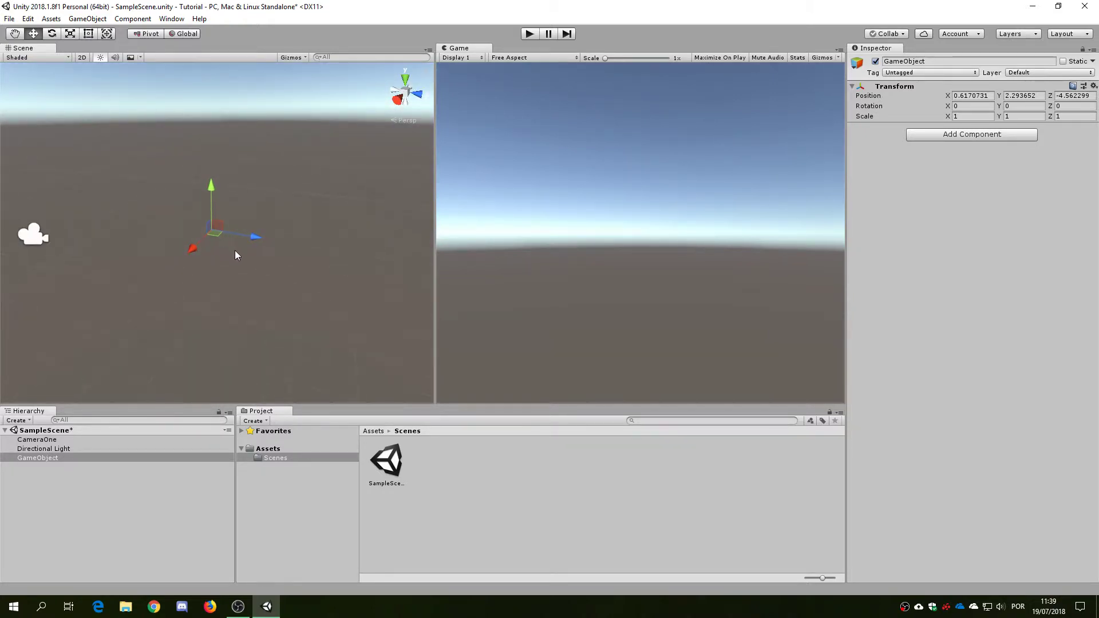
{"action": "scroll", "coordinate": [238, 252], "scroll_direction": "down", "scroll_amount": 2}
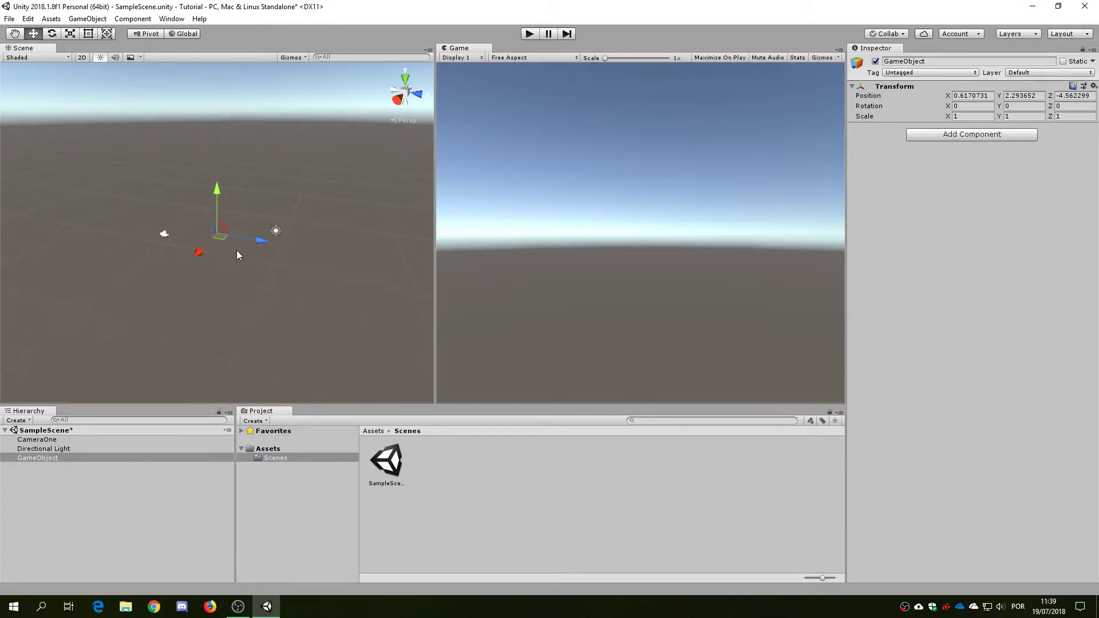
{"action": "scroll", "coordinate": [221, 236], "scroll_direction": "up", "scroll_amount": 2}
{"action": "scroll", "coordinate": [221, 235], "scroll_direction": "up", "scroll_amount": 4}
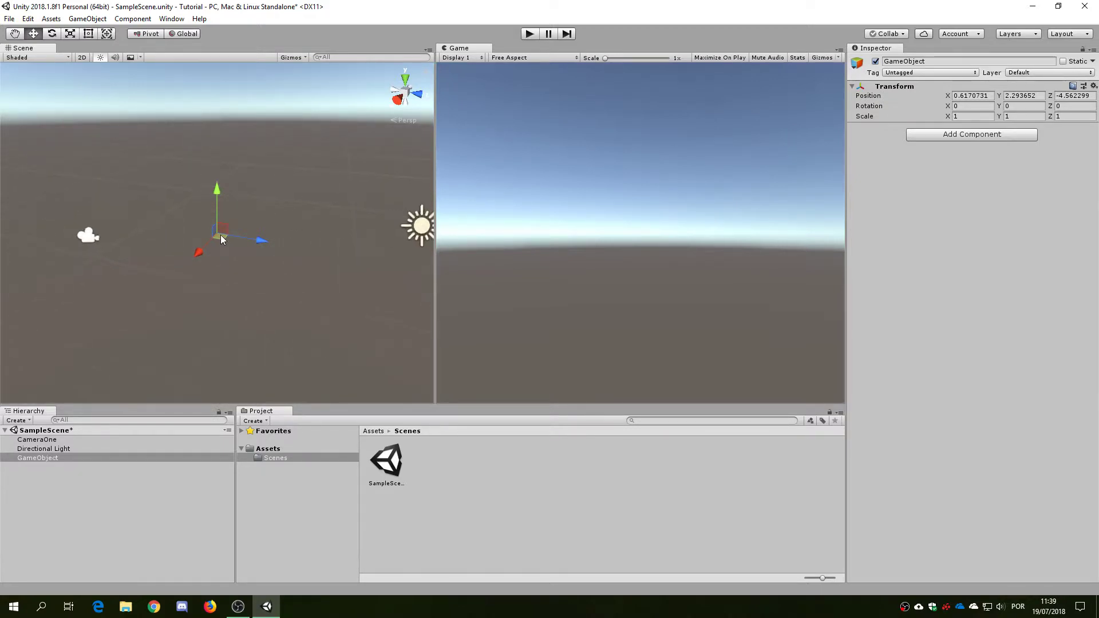
{"action": "scroll", "coordinate": [221, 236], "scroll_direction": "up", "scroll_amount": 4}
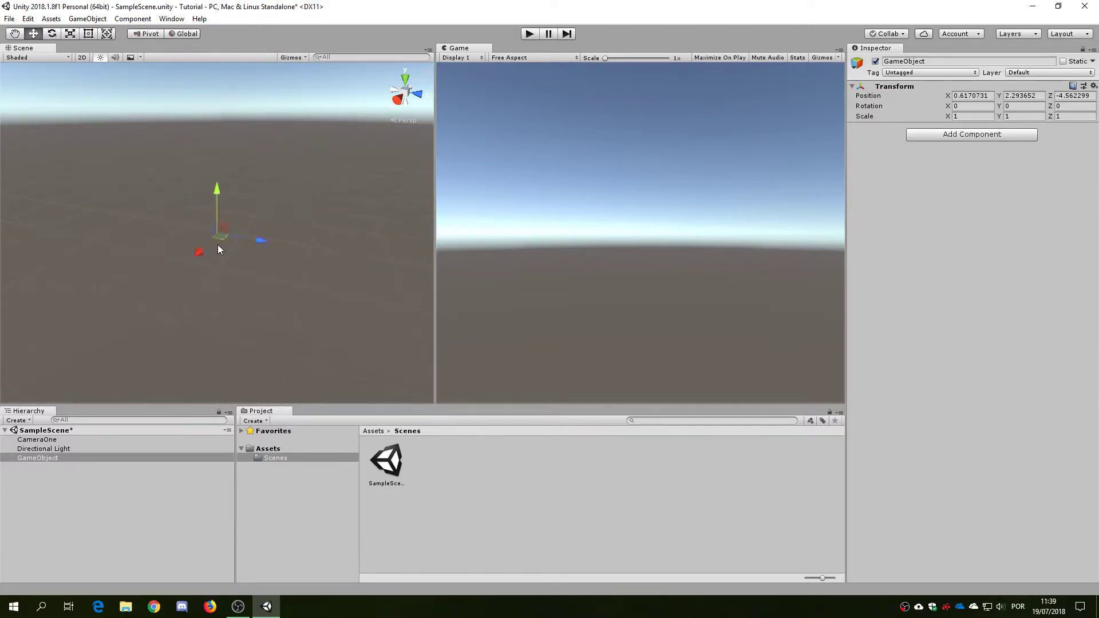
{"action": "scroll", "coordinate": [217, 249], "scroll_direction": "down", "scroll_amount": 2}
{"action": "mouse_move", "coordinate": [301, 248]}
{"action": "left_mouse_down", "text": "alt"}
{"action": "mouse_move", "coordinate": [223, 210]}
{"action": "mouse_move", "coordinate": [116, 104]}
{"action": "mouse_move", "coordinate": [274, 60]}
{"action": "mouse_move", "coordinate": [506, 243]}
{"action": "mouse_move", "coordinate": [682, 218]}
{"action": "mouse_move", "coordinate": [338, 228]}
{"action": "mouse_move", "coordinate": [201, 286]}
{"action": "mouse_move", "coordinate": [314, 266]}
{"action": "left_mouse_up", "text": "alt"}
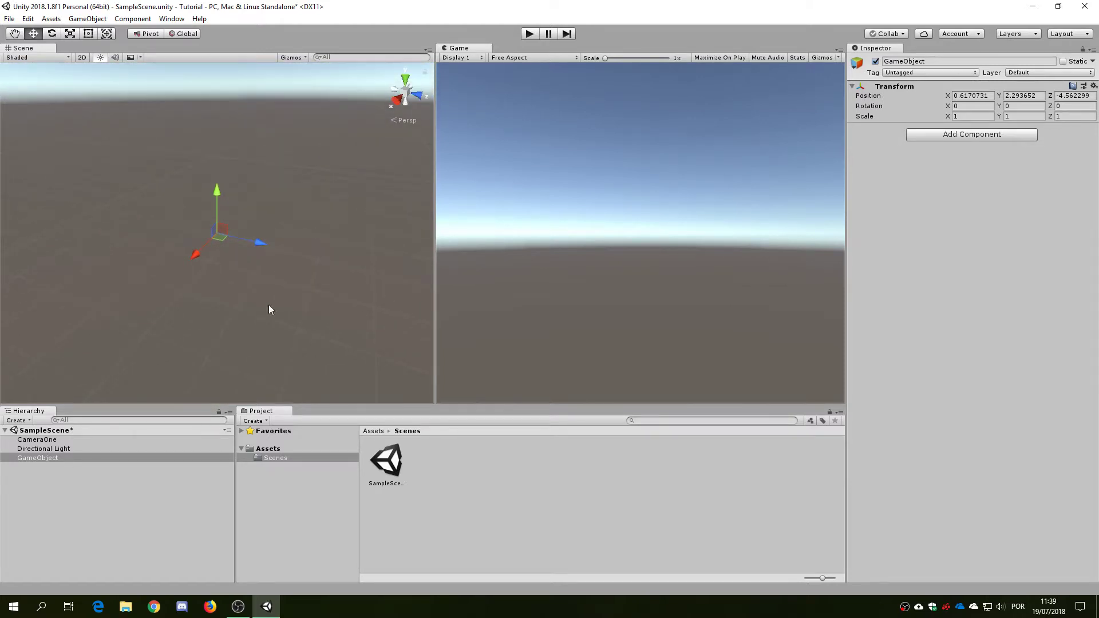
{"action": "left_click_drag", "start_coordinate": [270, 308], "coordinate": [280, 277], "text": "alt"}
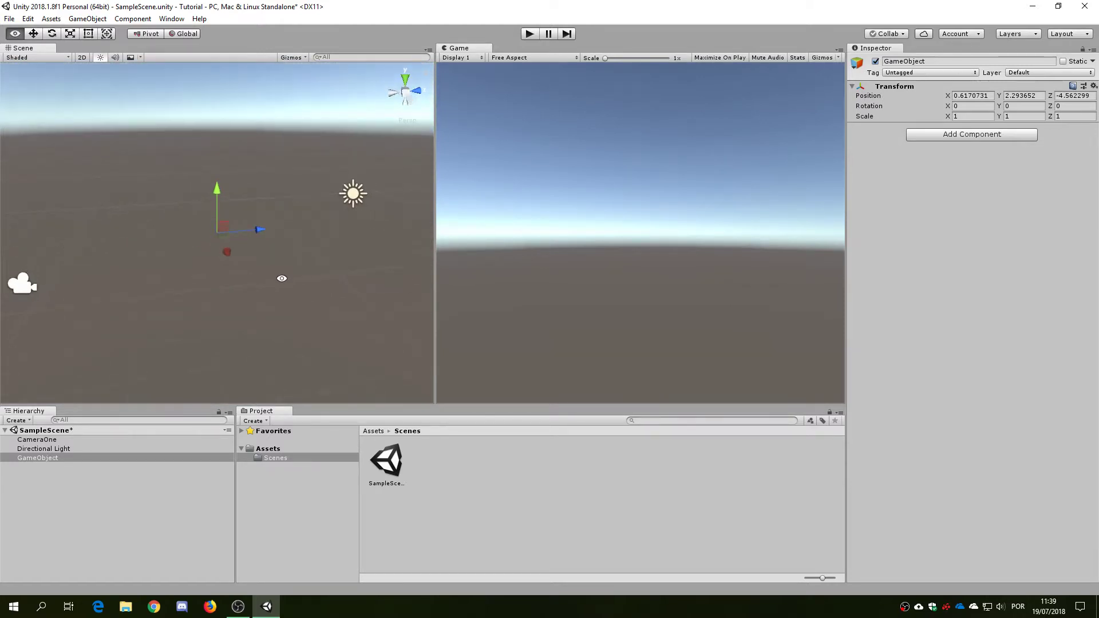
{"action": "left_click", "coordinate": [87, 18]}
{"action": "left_click", "coordinate": [196, 11]}
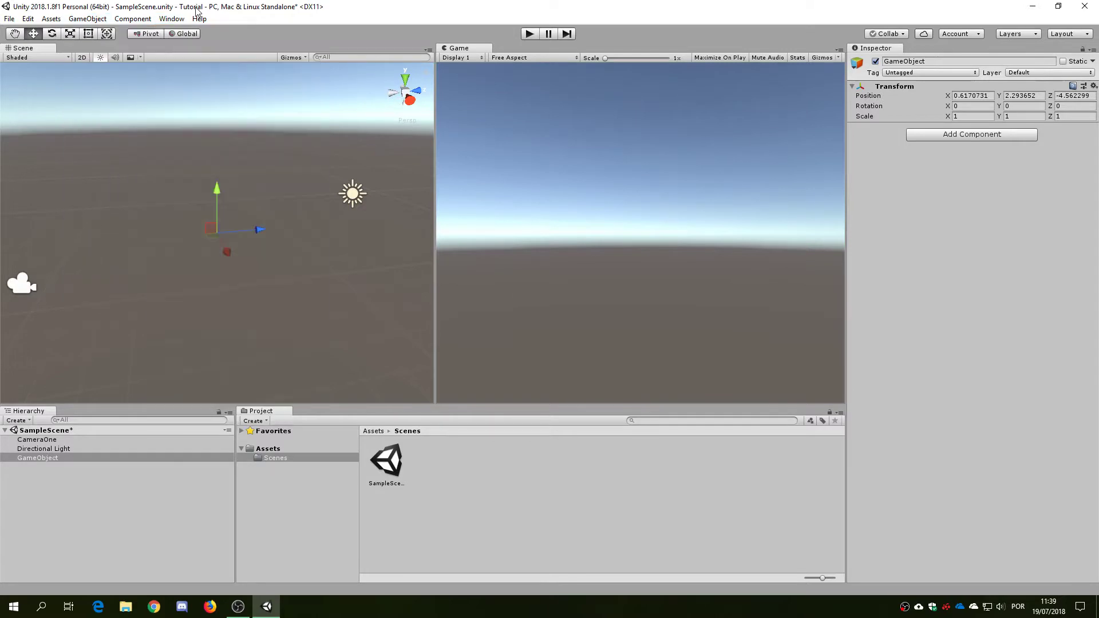
Compare the Inspector components of the empty GameObject, CameraOne and the Directional Light, leaving nothing selected.
{"action": "left_click", "coordinate": [61, 458]}
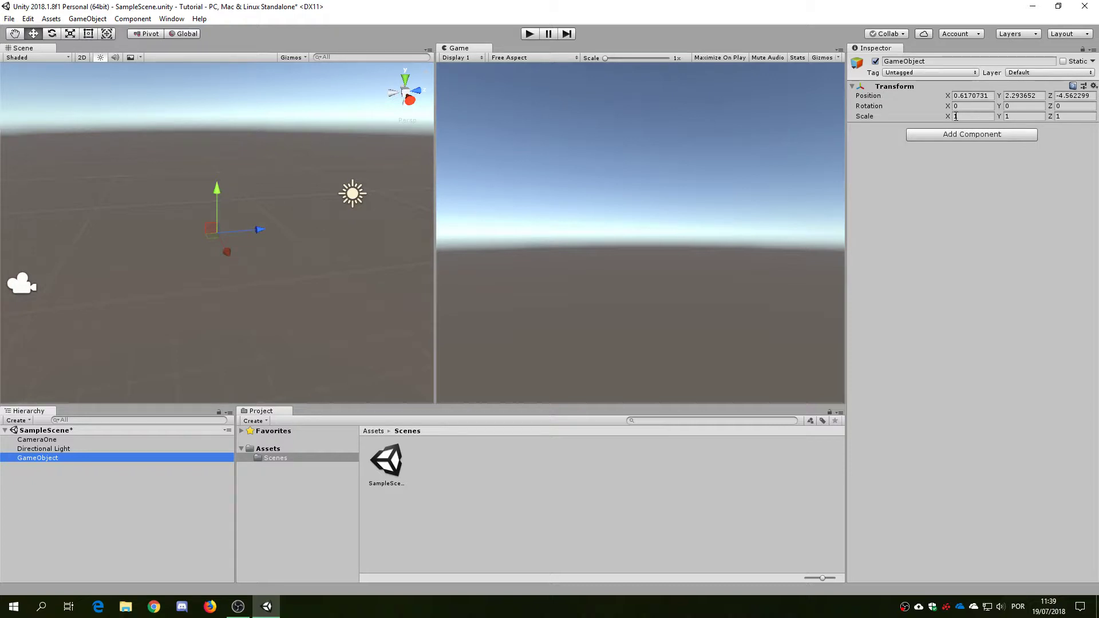
{"action": "left_click", "coordinate": [13, 284]}
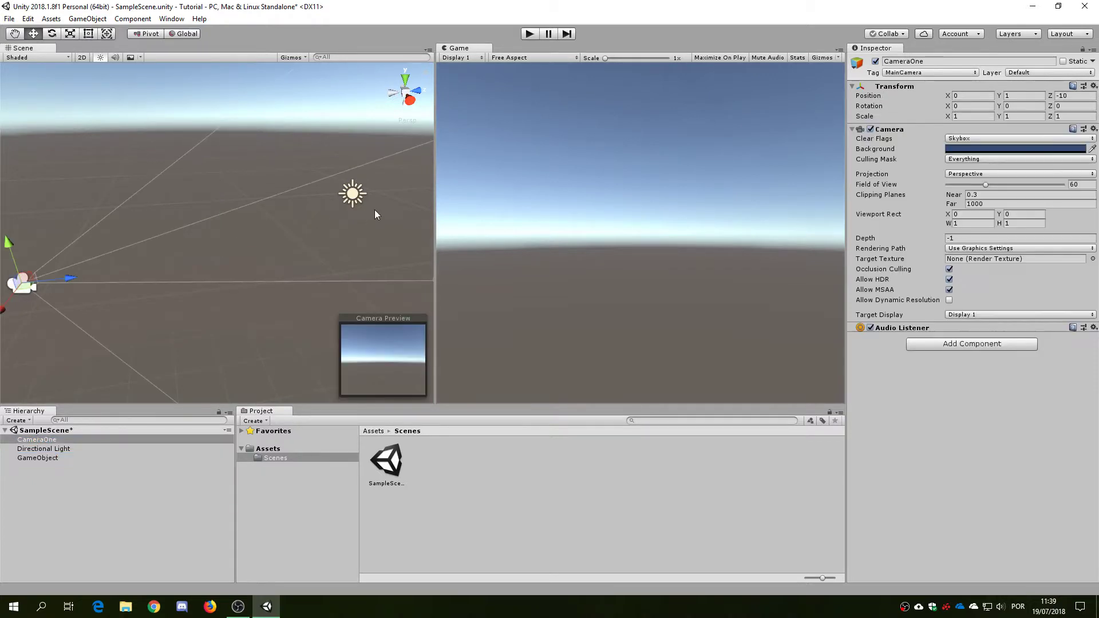
{"action": "left_click", "coordinate": [352, 193]}
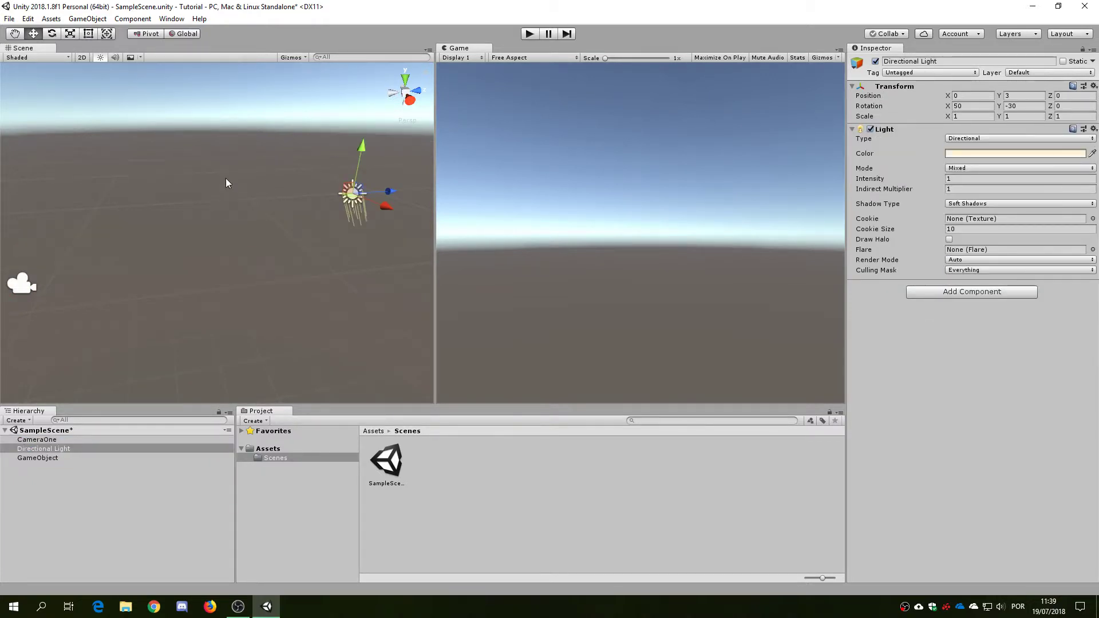
{"action": "left_click", "coordinate": [284, 194]}
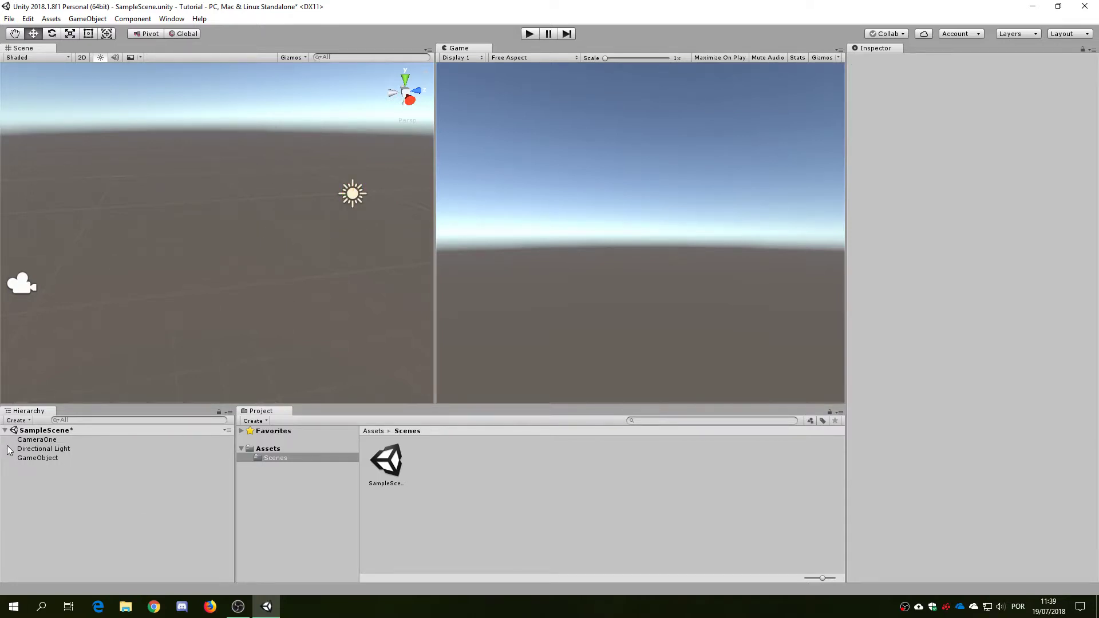
{"action": "left_click", "coordinate": [51, 458]}
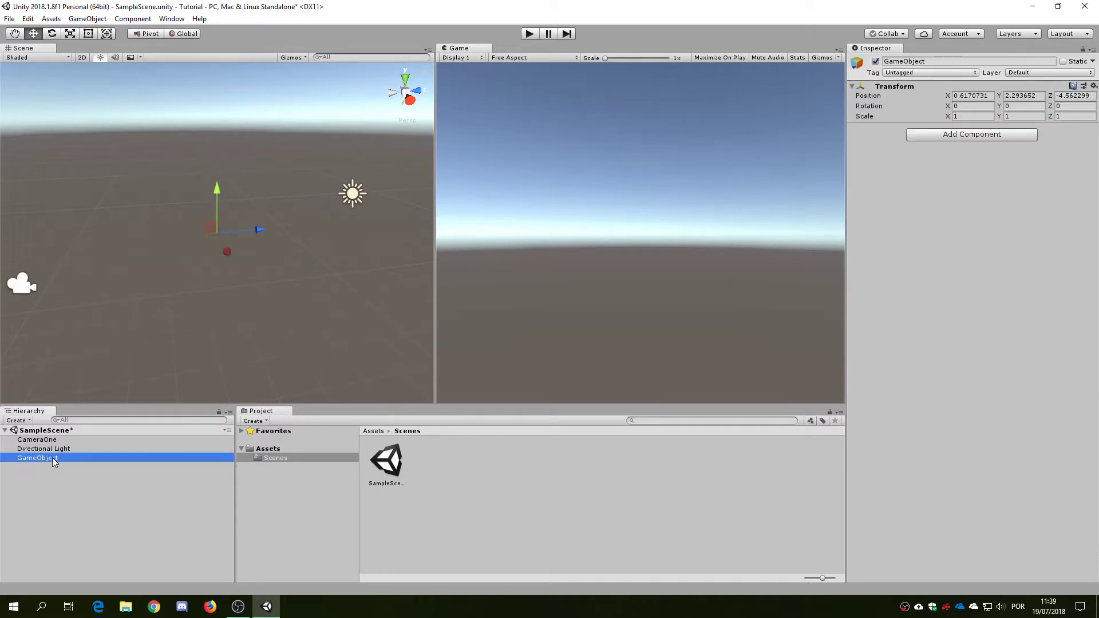
{"action": "left_click", "coordinate": [224, 162]}
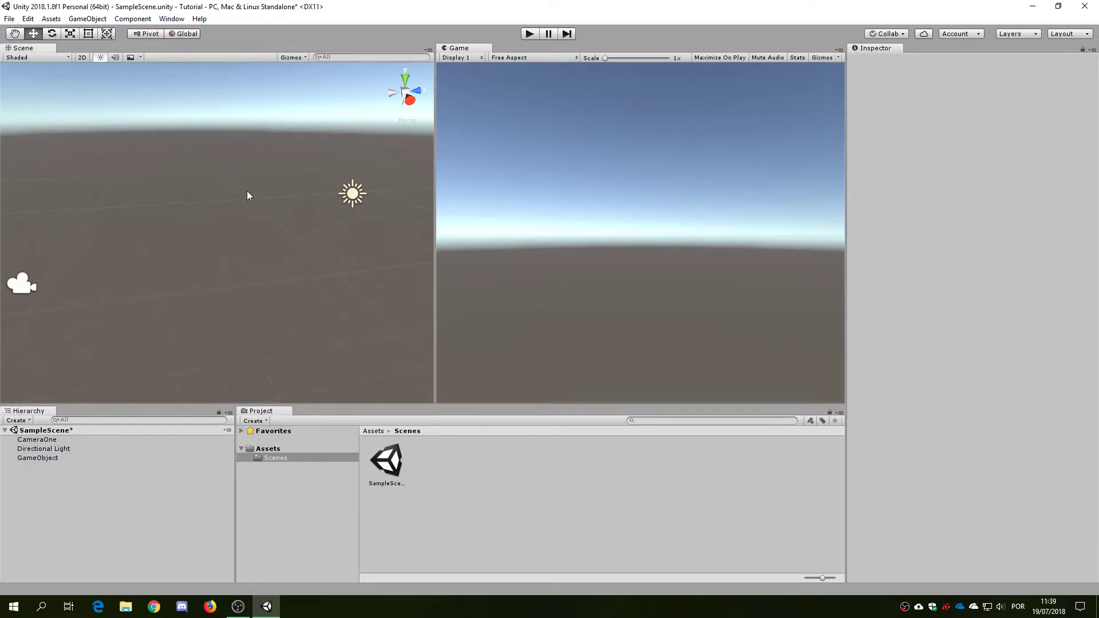
Set the empty GameObject's position to X 0, Y 1, Z 0 and view it in the scene.
{"action": "left_click", "coordinate": [38, 457]}
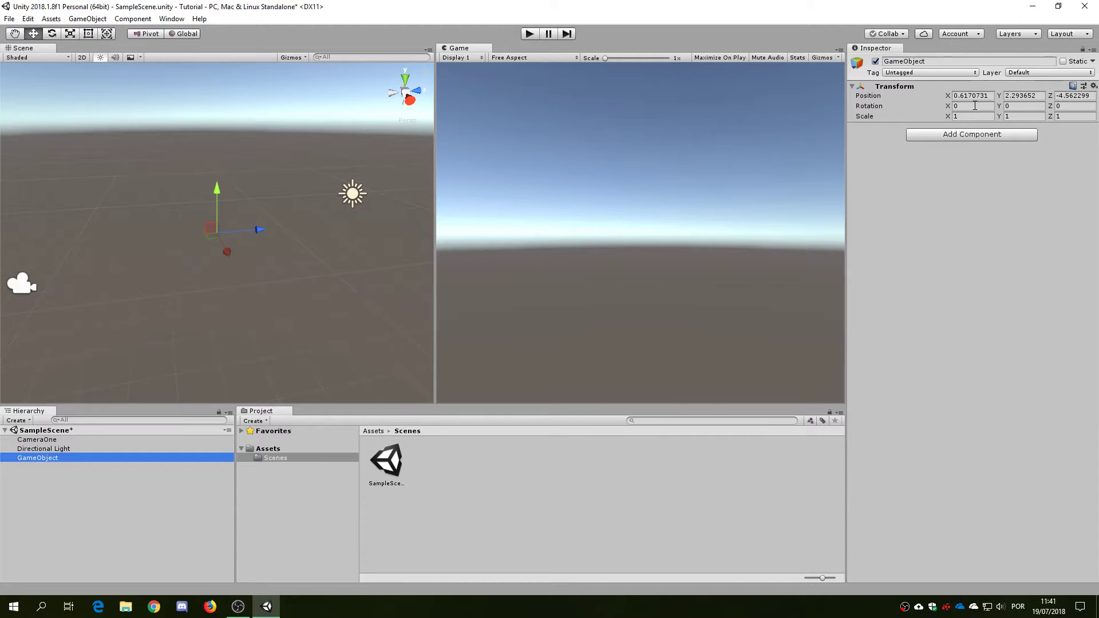
{"action": "left_click", "coordinate": [975, 99]}
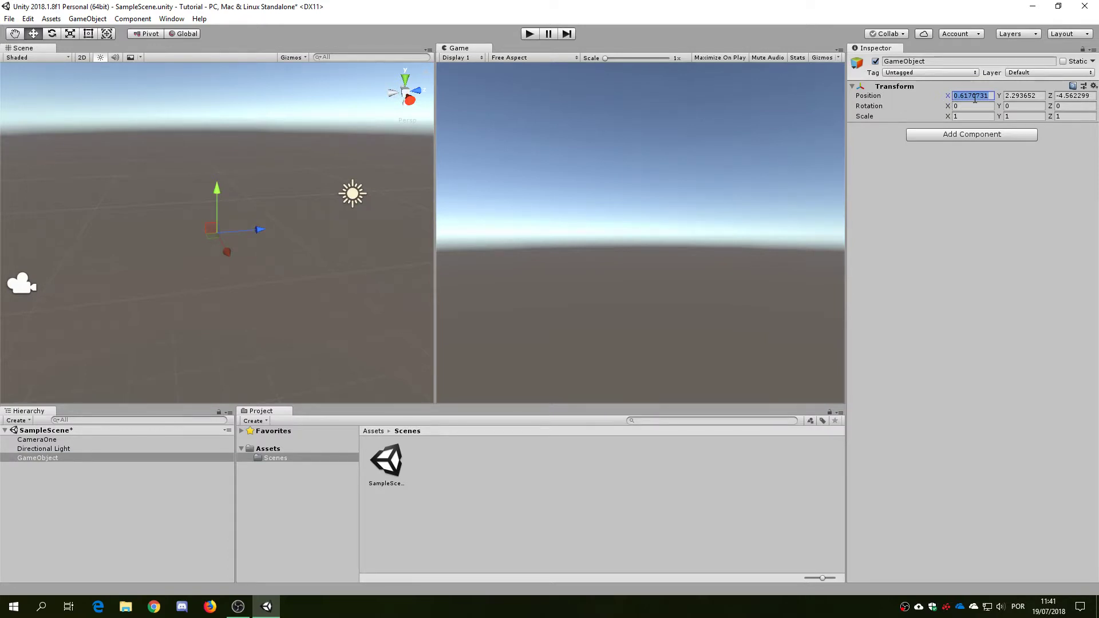
{"action": "type", "text": "0"}
{"action": "key", "text": "Tab"}
{"action": "type", "text": "1"}
{"action": "key", "text": "Tab"}
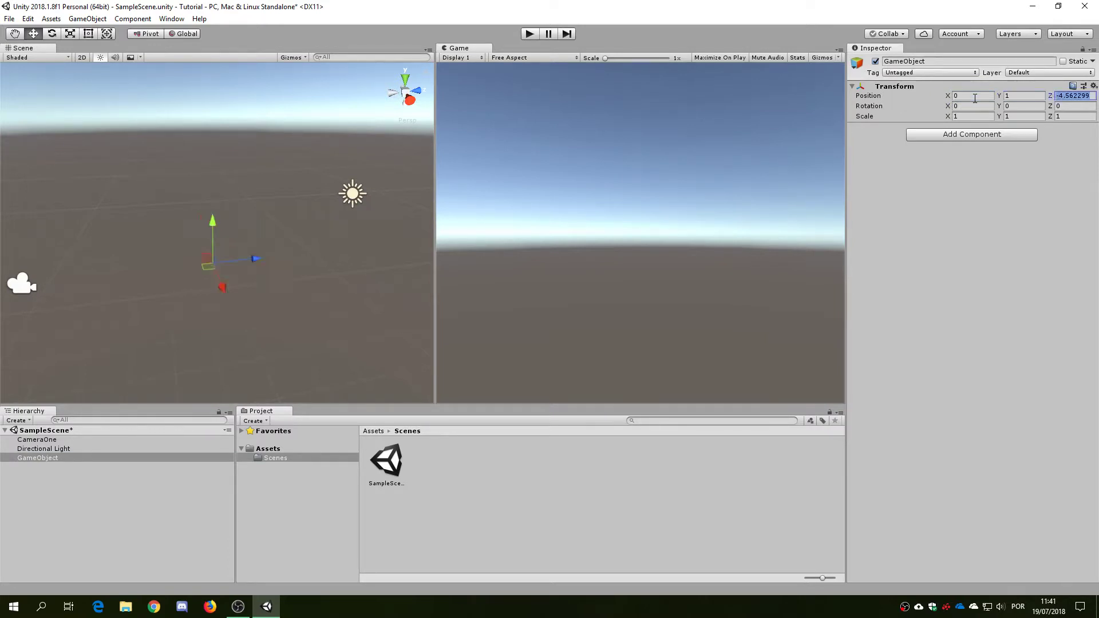
{"action": "type", "text": "0"}
{"action": "left_click_drag", "start_coordinate": [351, 289], "coordinate": [249, 219], "text": "alt"}
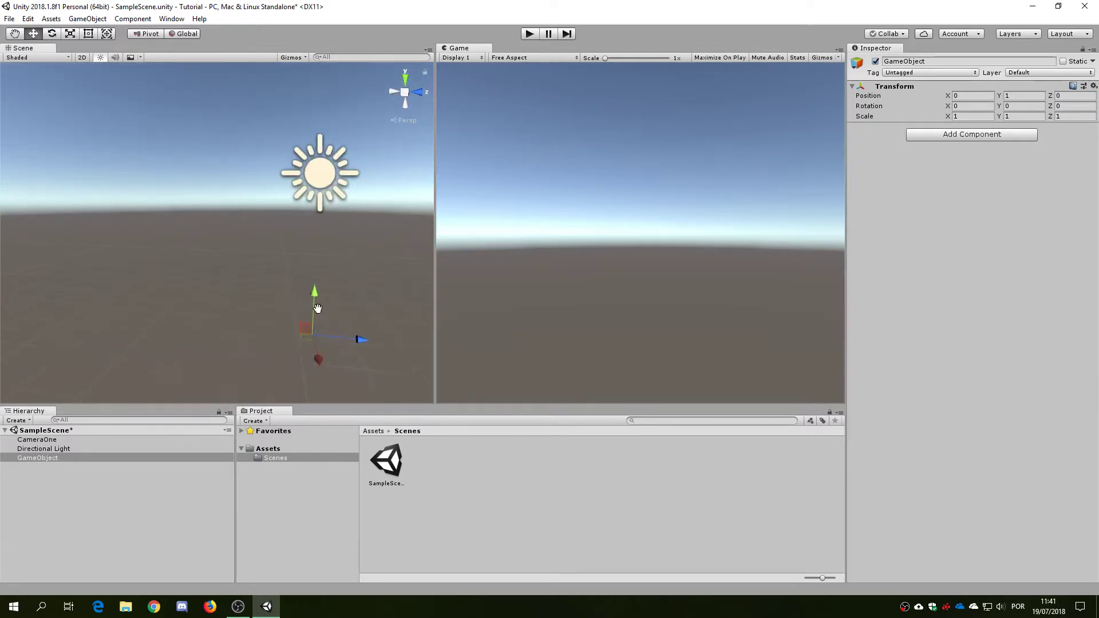
Raise the empty GameObject's Y position to 2 and again to 3, viewing it beside the light each time.
{"action": "left_click", "coordinate": [1020, 99]}
{"action": "type", "text": "2"}
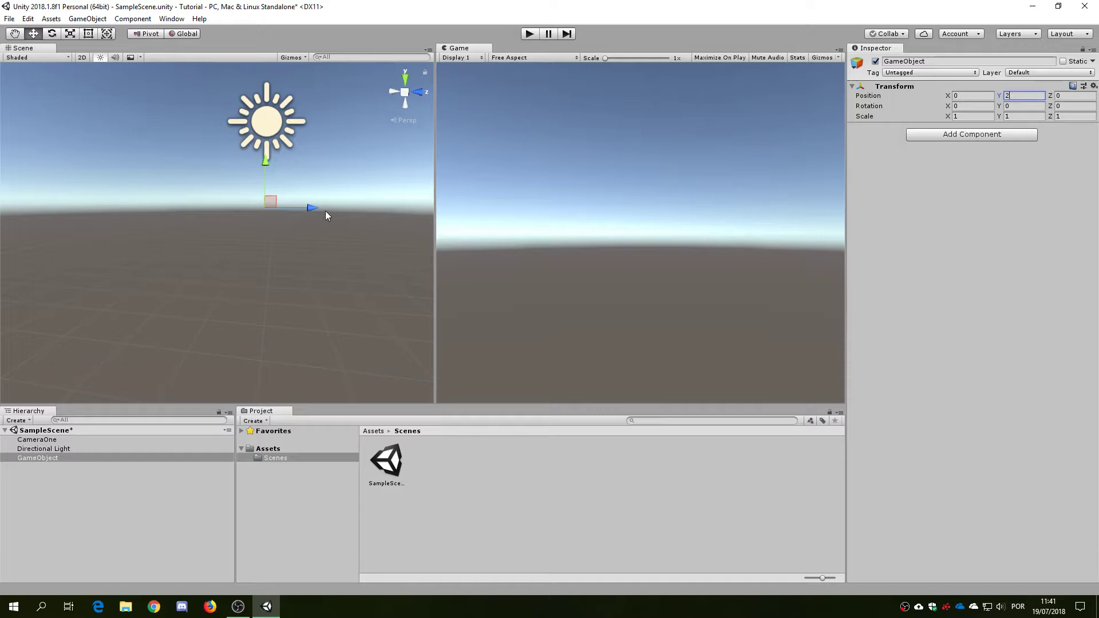
{"action": "left_click_drag", "start_coordinate": [325, 215], "coordinate": [228, 246], "text": "alt"}
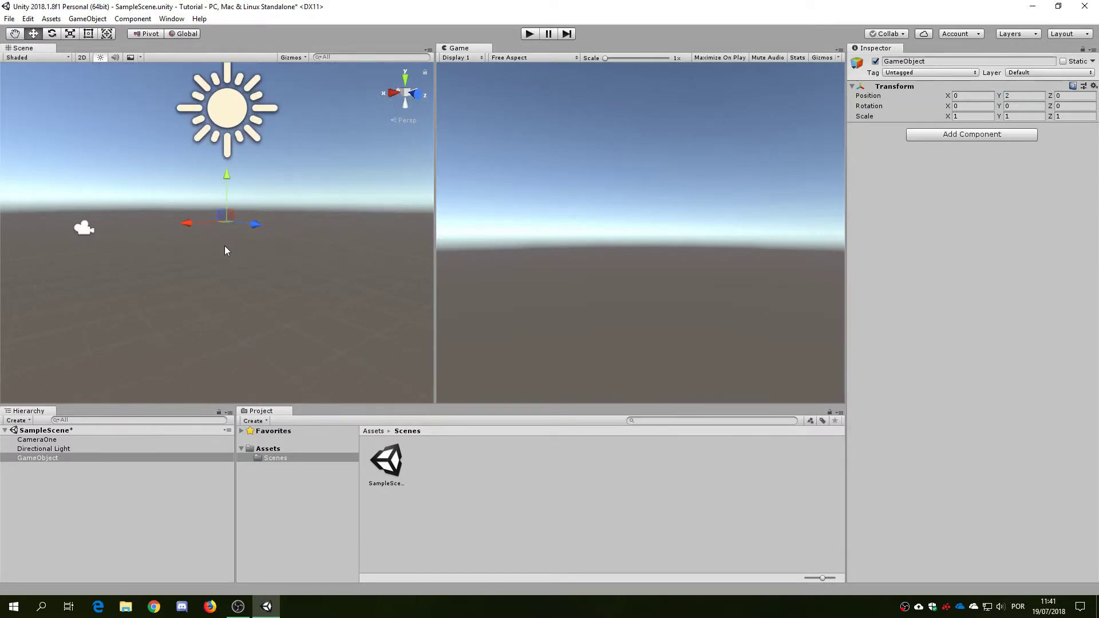
{"action": "left_click", "coordinate": [1025, 96]}
{"action": "type", "text": "3"}
{"action": "middle_click_drag", "start_coordinate": [236, 208], "coordinate": [242, 297]}
{"action": "left_click_drag", "start_coordinate": [235, 225], "coordinate": [382, 238], "text": "alt"}
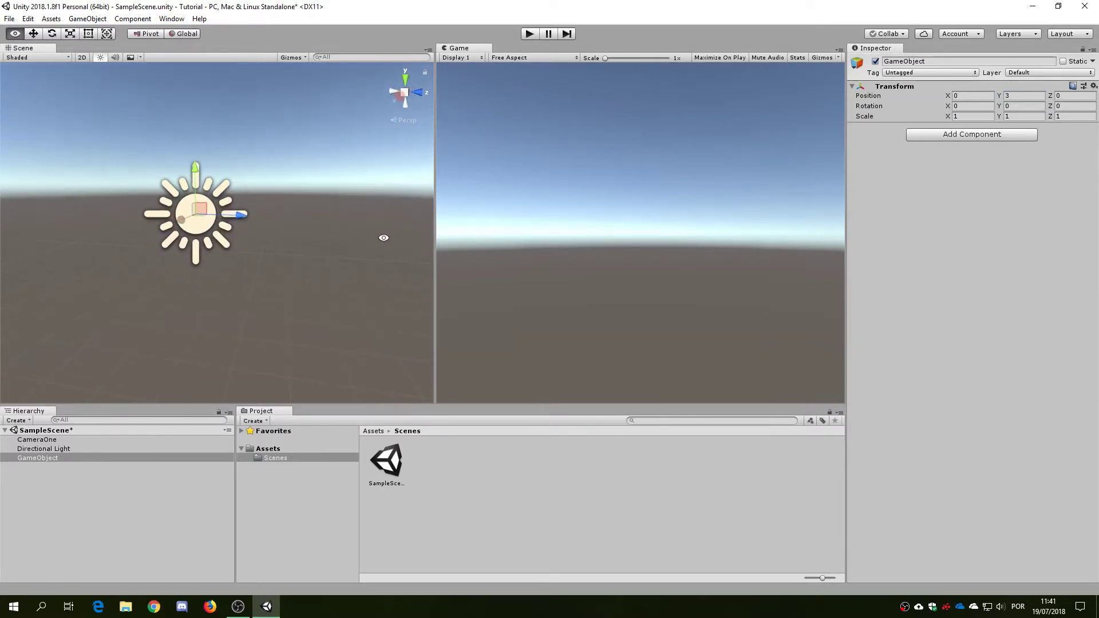
{"action": "left_click_drag", "start_coordinate": [181, 210], "coordinate": [366, 257], "text": "alt"}
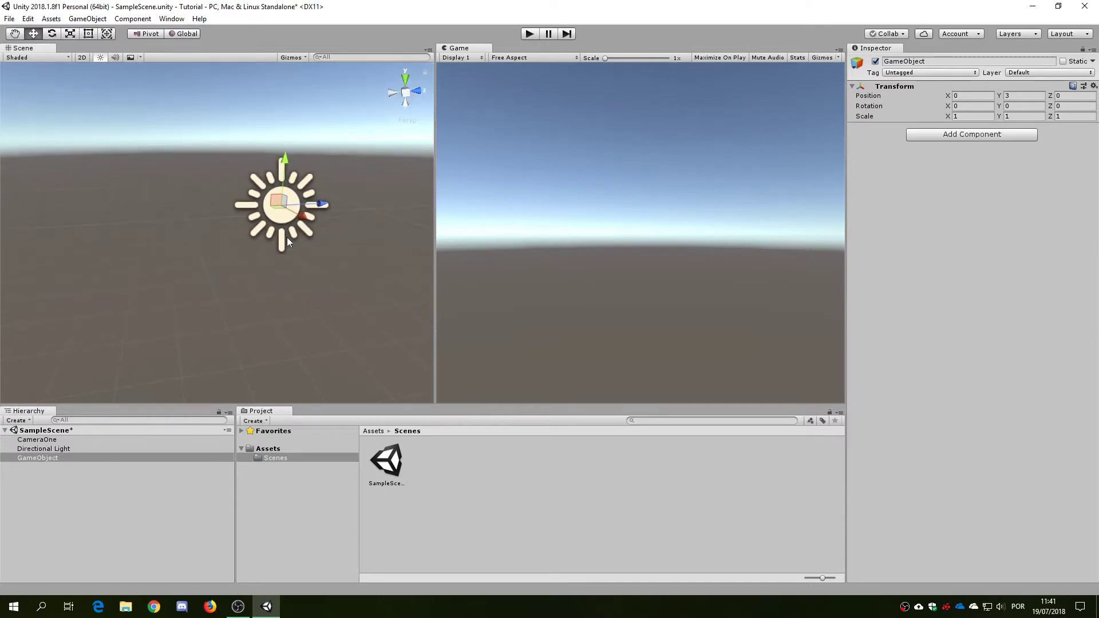
Set the empty GameObject's Y position to 5 and view it relative to the light.
{"action": "left_click", "coordinate": [1016, 96]}
{"action": "type", "text": "5"}
{"action": "left_click_drag", "start_coordinate": [321, 324], "coordinate": [298, 206], "text": "alt"}
{"action": "left_click", "coordinate": [973, 95]}
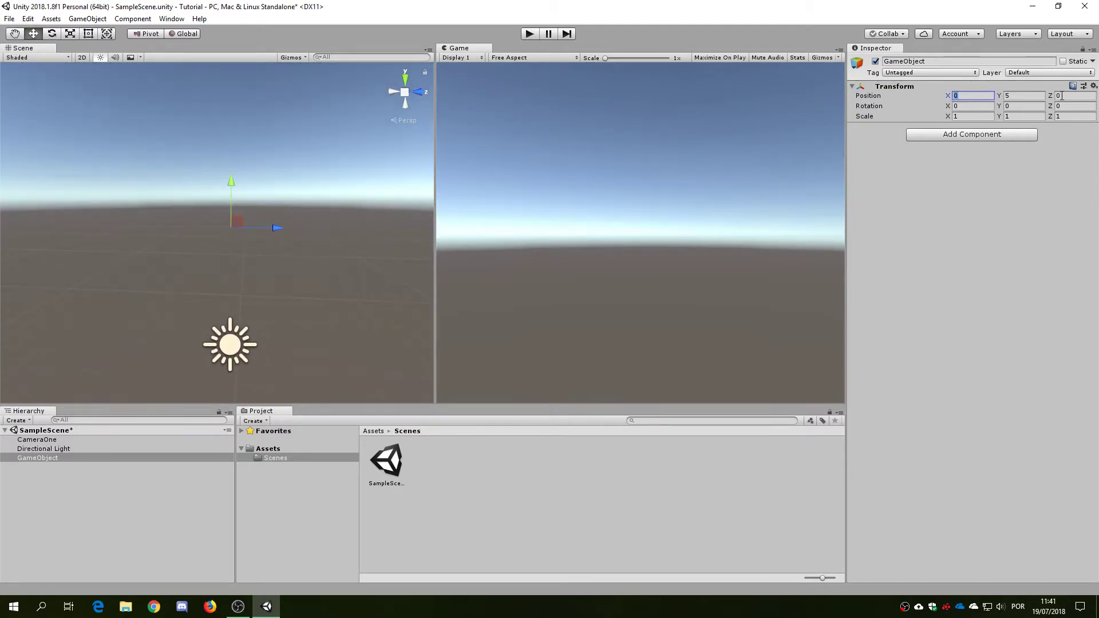
{"action": "left_click", "coordinate": [1062, 96]}
{"action": "left_click", "coordinate": [1018, 97]}
{"action": "left_click", "coordinate": [959, 107]}
{"action": "left_click_drag", "start_coordinate": [338, 239], "coordinate": [220, 236], "text": "alt"}
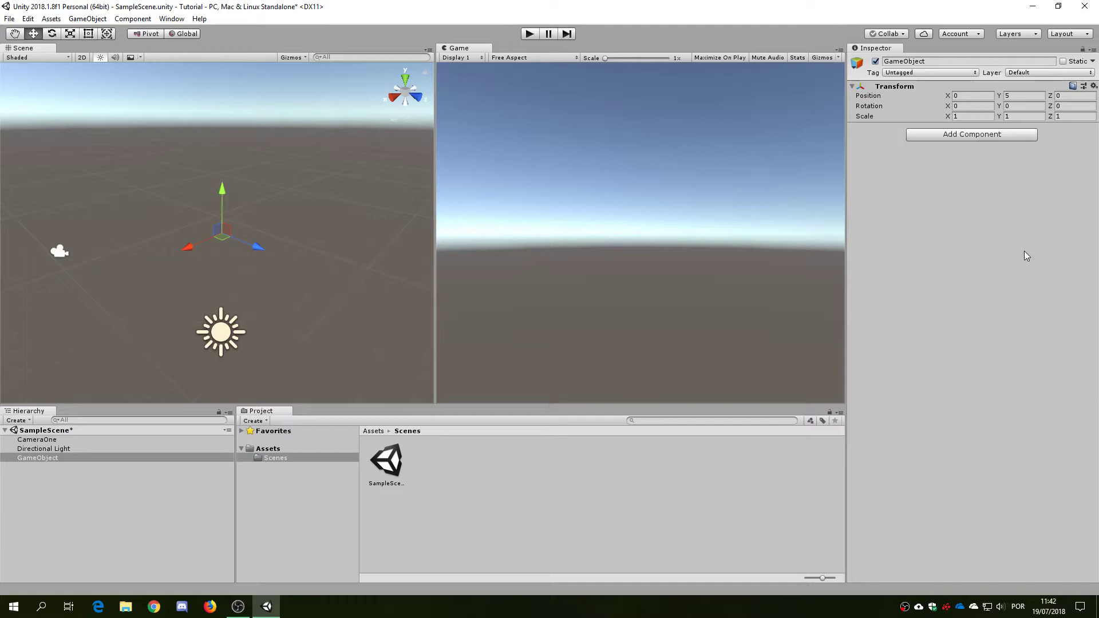
{"action": "left_click", "coordinate": [970, 116]}
{"action": "left_click", "coordinate": [974, 116]}
{"action": "left_click", "coordinate": [1018, 115]}
{"action": "left_click", "coordinate": [984, 115]}
{"action": "left_click", "coordinate": [1019, 116]}
{"action": "left_click", "coordinate": [985, 115]}
{"action": "left_click", "coordinate": [1020, 116]}
{"action": "left_click", "coordinate": [1064, 116]}
{"action": "left_click", "coordinate": [1027, 116]}
Set the empty GameObject's scale to 2 on the X, Y and Z axes.
{"action": "left_click", "coordinate": [972, 116]}
{"action": "type", "text": "2"}
{"action": "left_click", "coordinate": [1021, 115]}
{"action": "type", "text": "2"}
{"action": "left_click", "coordinate": [1068, 118]}
{"action": "type", "text": "2"}
Return the empty GameObject's scale to 1 on the X, Y and Z axes.
{"action": "left_click", "coordinate": [986, 116]}
{"action": "type", "text": "1"}
{"action": "left_click", "coordinate": [1022, 116]}
{"action": "type", "text": "1"}
{"action": "key", "text": "Tab"}
{"action": "type", "text": "1"}
{"action": "left_click", "coordinate": [1015, 300]}
Create a 3D cube in the scene and view it from a slightly different angle.
{"action": "left_click", "coordinate": [104, 20]}
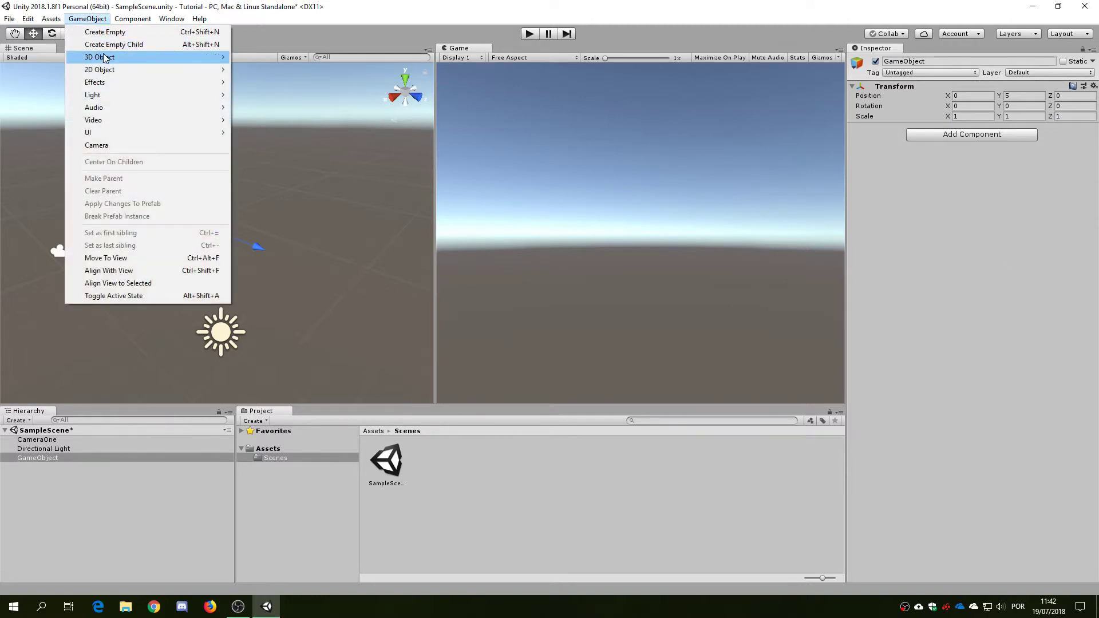
{"action": "mouse_move", "coordinate": [105, 57]}
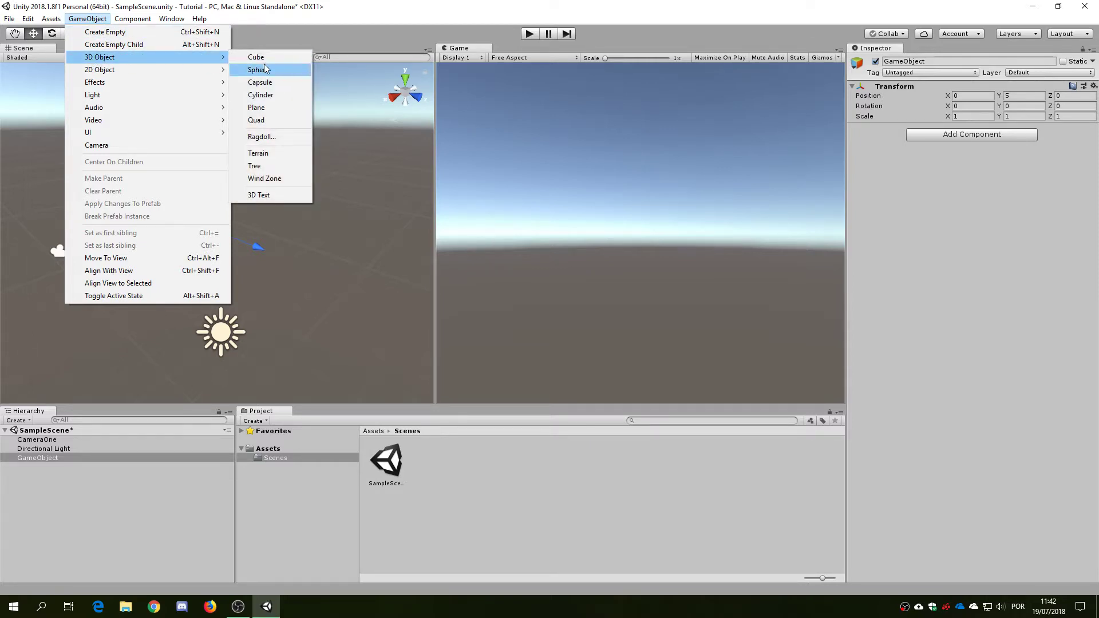
{"action": "left_click", "coordinate": [255, 57]}
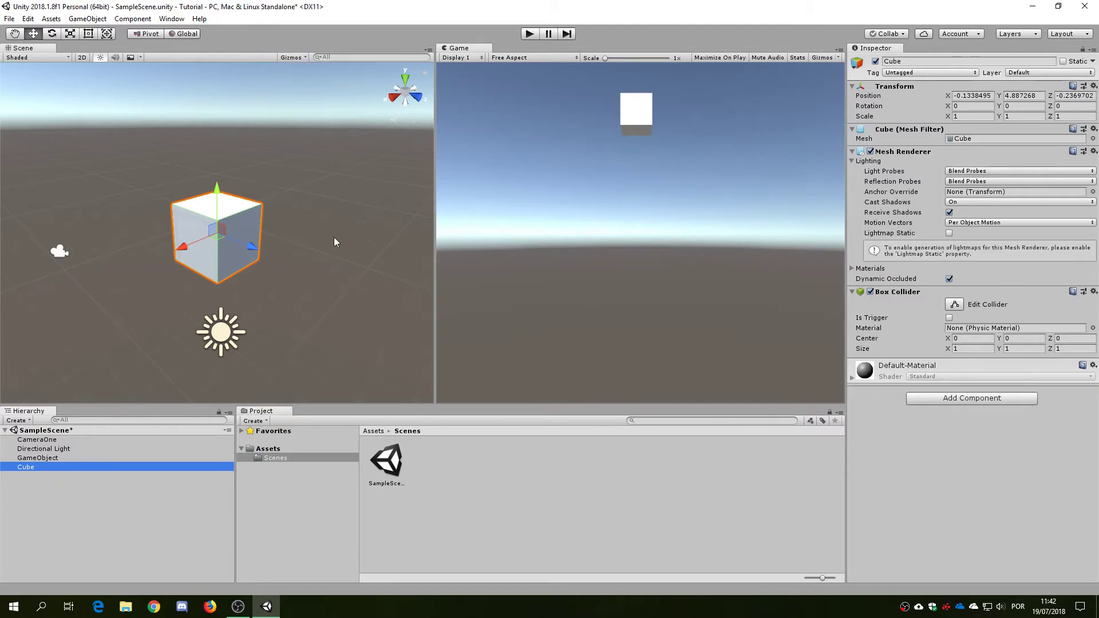
{"action": "left_click_drag", "start_coordinate": [304, 236], "coordinate": [349, 245], "text": "alt"}
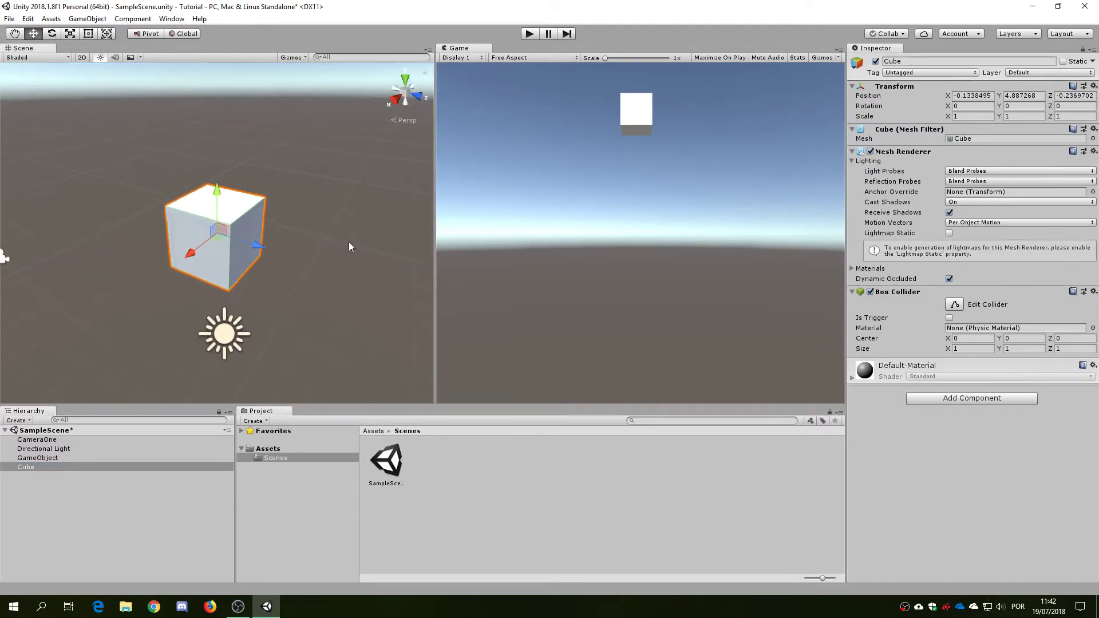
Raise the cube along the Y axis to a Y position of 5.28.
{"action": "scroll", "coordinate": [348, 242], "scroll_direction": "up", "scroll_amount": 3}
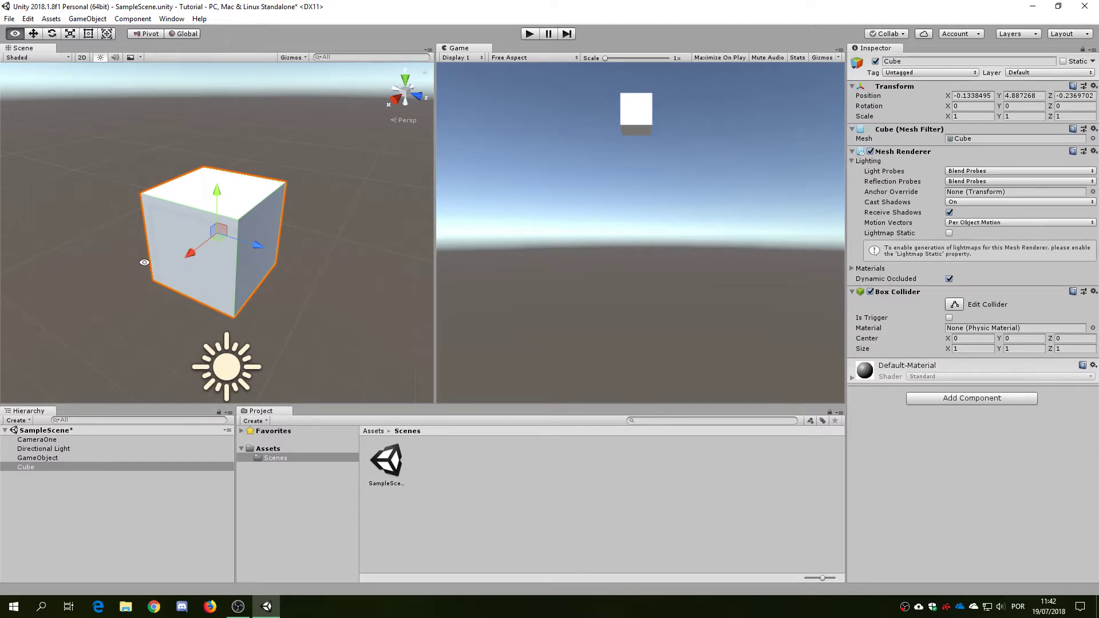
{"action": "left_click_drag", "start_coordinate": [144, 263], "coordinate": [327, 269], "text": "alt"}
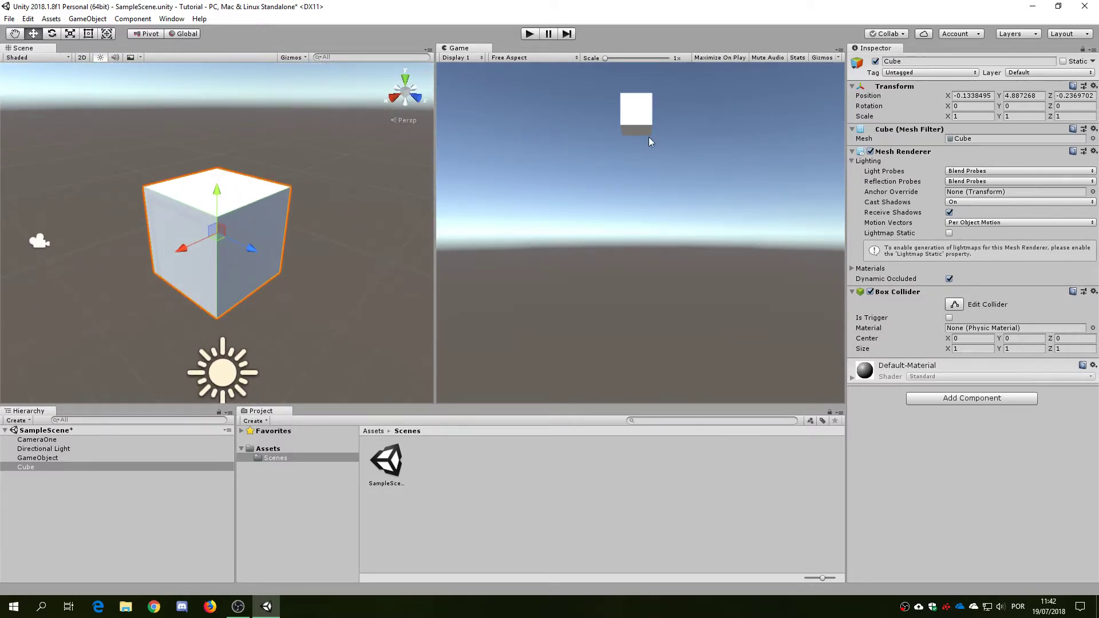
{"action": "scroll", "coordinate": [216, 263], "scroll_direction": "down", "scroll_amount": 2}
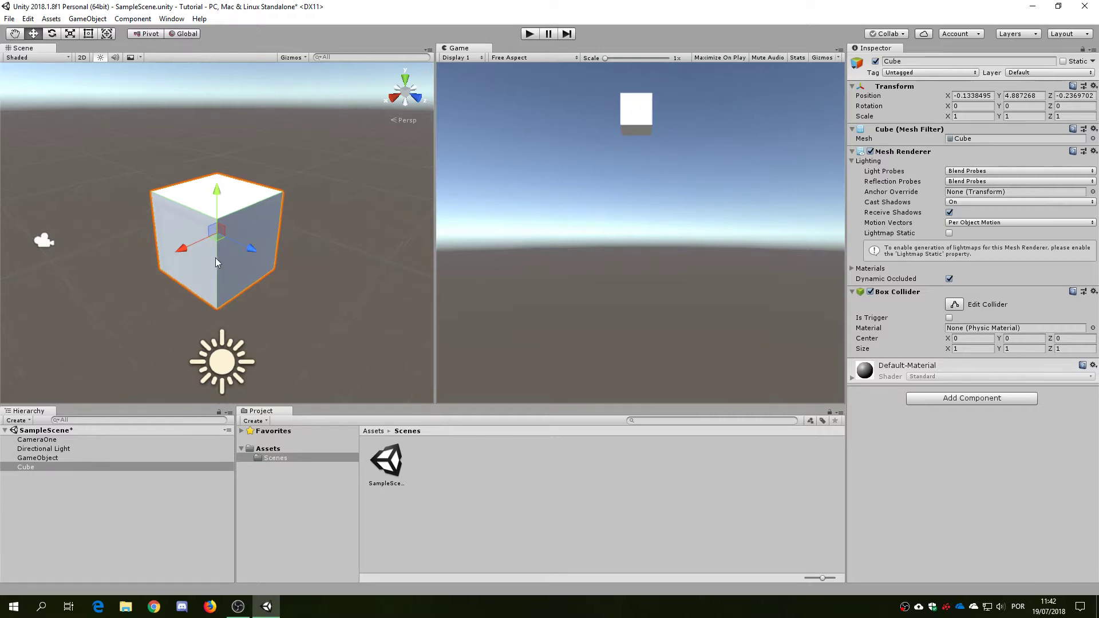
{"action": "scroll", "coordinate": [216, 262], "scroll_direction": "down", "scroll_amount": 2}
{"action": "left_click_drag", "start_coordinate": [217, 232], "coordinate": [370, 208]}
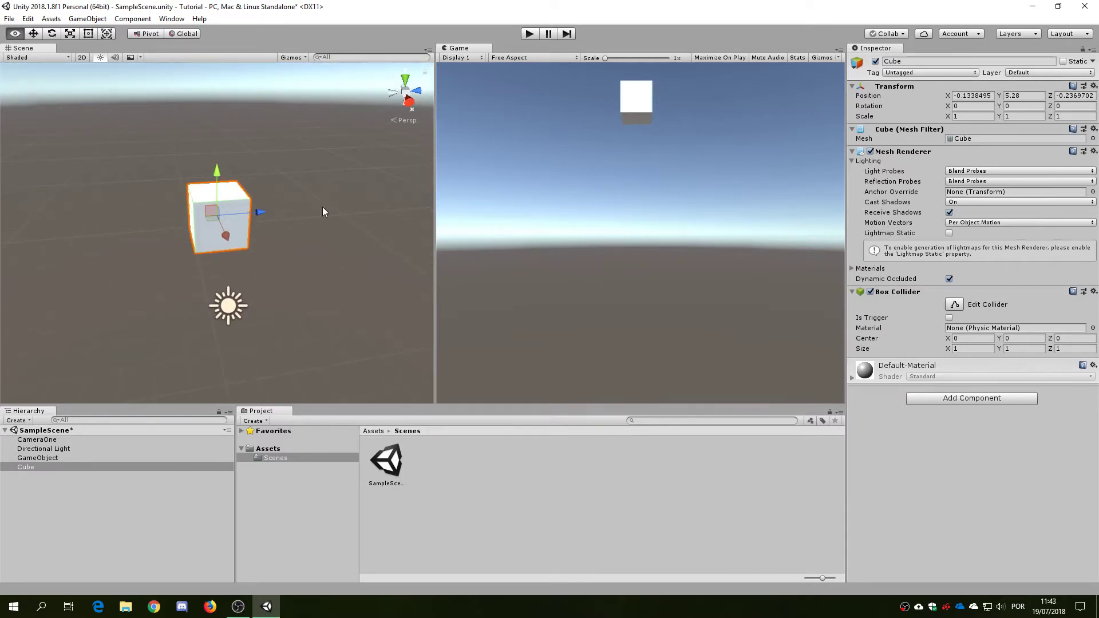
Examine the cube's faces and edges up close from several angles in the Scene view.
{"action": "scroll", "coordinate": [264, 206], "scroll_direction": "up", "scroll_amount": 4}
{"action": "left_click_drag", "start_coordinate": [204, 204], "coordinate": [80, 395], "text": "alt"}
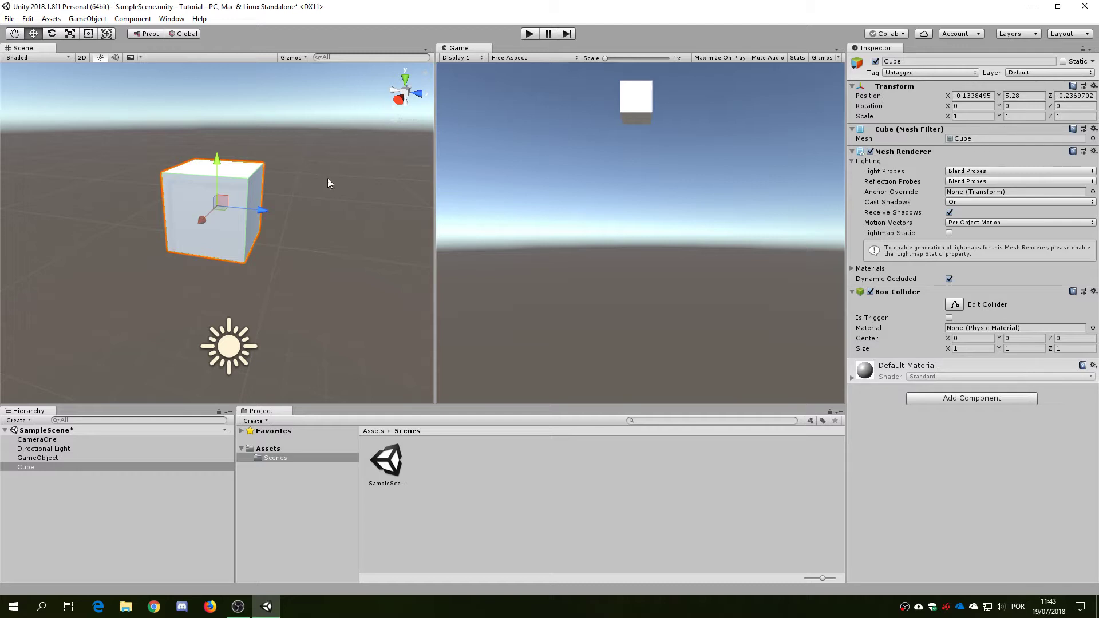
{"action": "scroll", "coordinate": [327, 177], "scroll_direction": "up", "scroll_amount": 5}
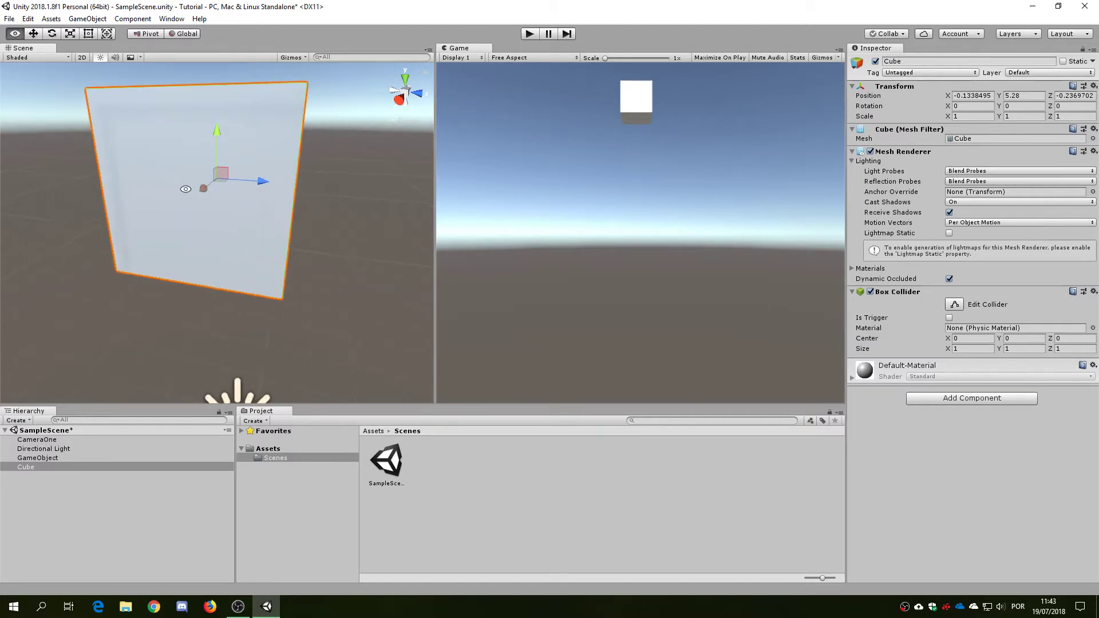
{"action": "left_click_drag", "start_coordinate": [259, 181], "coordinate": [290, 173], "text": "alt"}
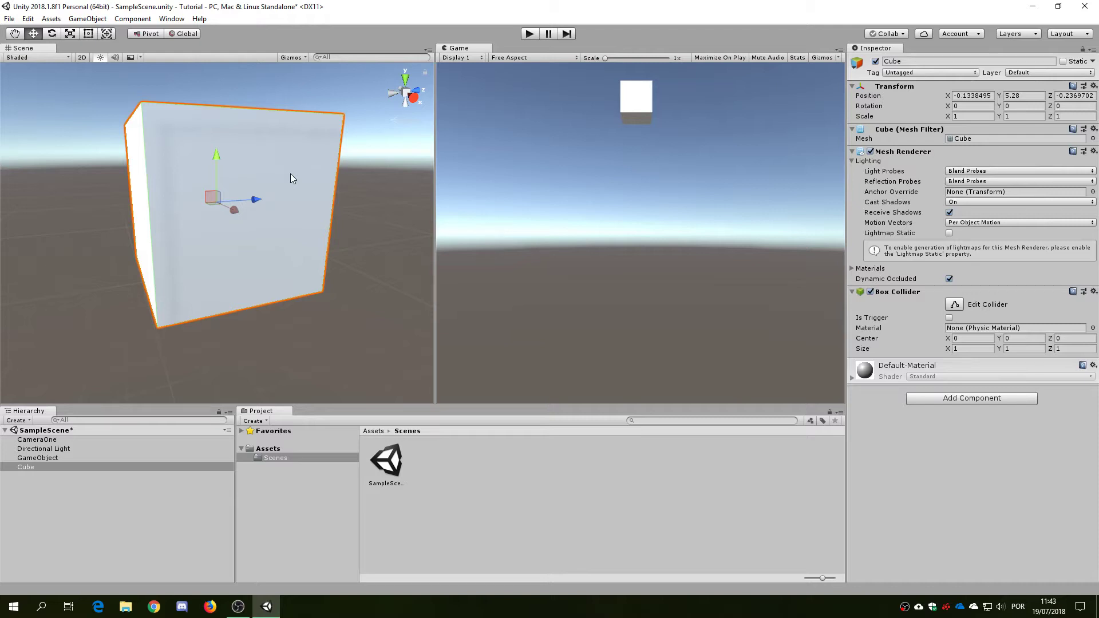
{"action": "left_click_drag", "start_coordinate": [290, 173], "coordinate": [246, 137], "text": "alt"}
{"action": "left_click_drag", "start_coordinate": [169, 205], "coordinate": [262, 225], "text": "alt"}
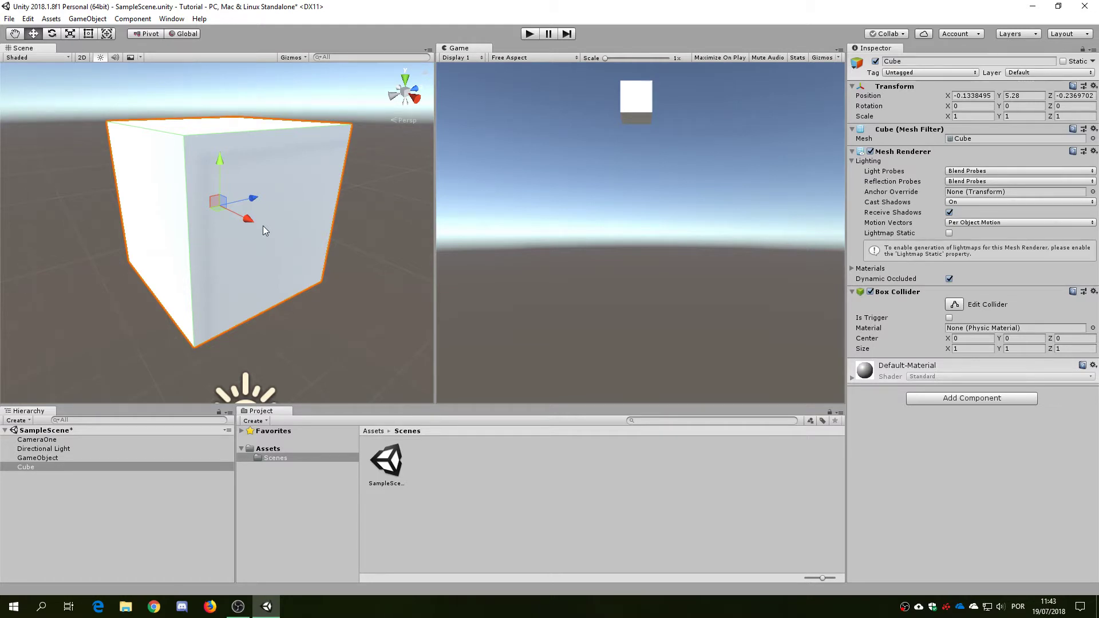
{"action": "left_click_drag", "start_coordinate": [263, 225], "coordinate": [243, 238], "text": "alt"}
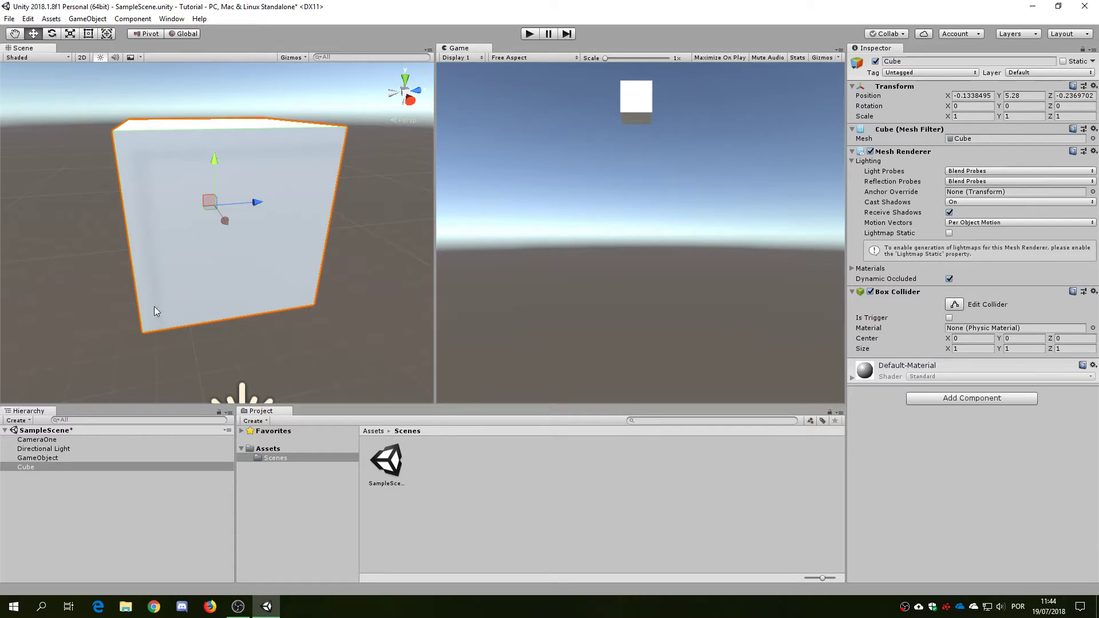
Open the Snipping Tool and capture the Scene view area around the selected cube.
{"action": "key", "text": "super"}
{"action": "left_click", "coordinate": [333, 433]}
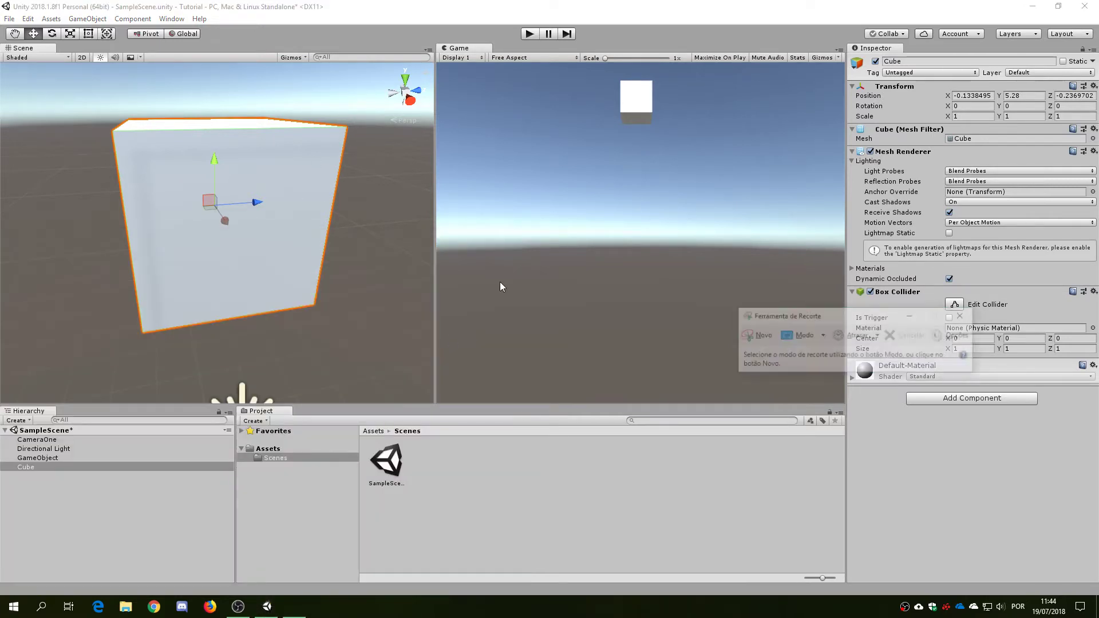
{"action": "left_click", "coordinate": [750, 341]}
{"action": "left_click_drag", "start_coordinate": [307, 317], "coordinate": [395, 362]}
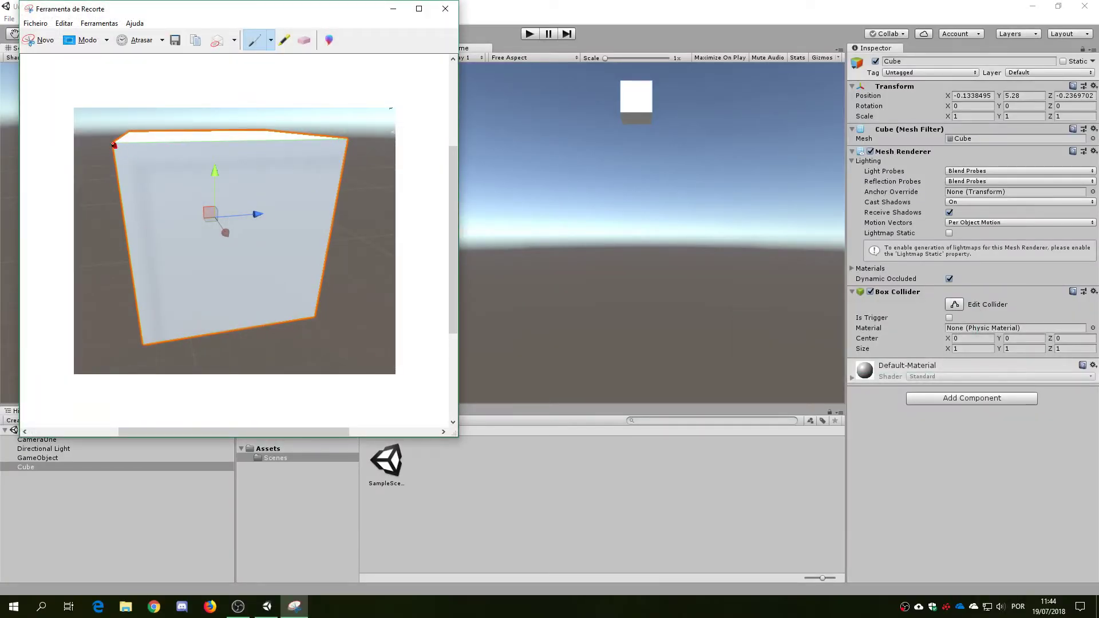
Remove the stray red mark, switch to the black pen and mark the four corners of the cube's front face.
{"action": "left_click", "coordinate": [304, 41]}
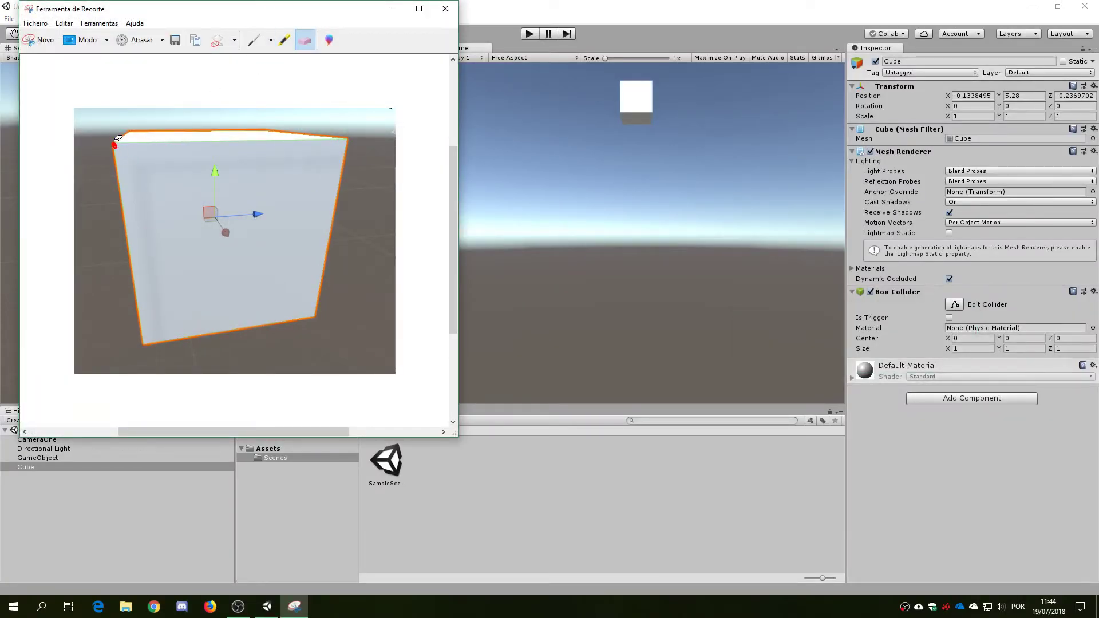
{"action": "left_click", "coordinate": [270, 40]}
{"action": "left_click", "coordinate": [270, 84]}
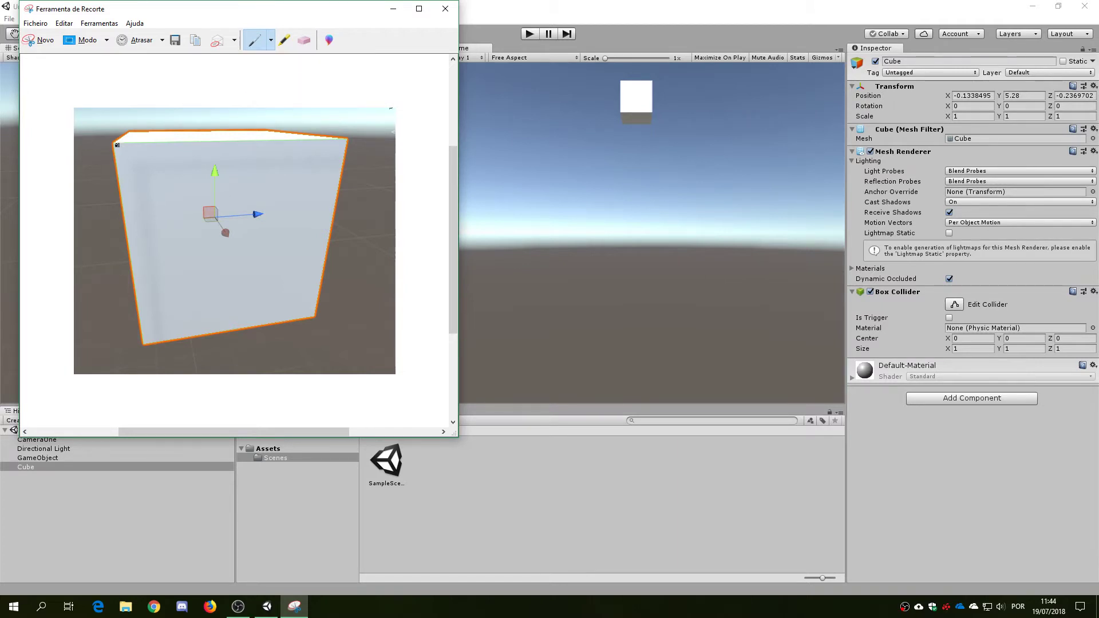
{"action": "left_click_drag", "start_coordinate": [114, 144], "coordinate": [113, 145]}
{"action": "left_click_drag", "start_coordinate": [142, 342], "coordinate": [143, 343]}
{"action": "left_click_drag", "start_coordinate": [316, 316], "coordinate": [314, 316]}
{"action": "left_click_drag", "start_coordinate": [348, 139], "coordinate": [349, 140]}
Draw a diagonal from the front face's upper-left to lower-right corner and a C-shaped curve in each resulting triangle.
{"action": "left_click_drag", "start_coordinate": [114, 144], "coordinate": [314, 317]}
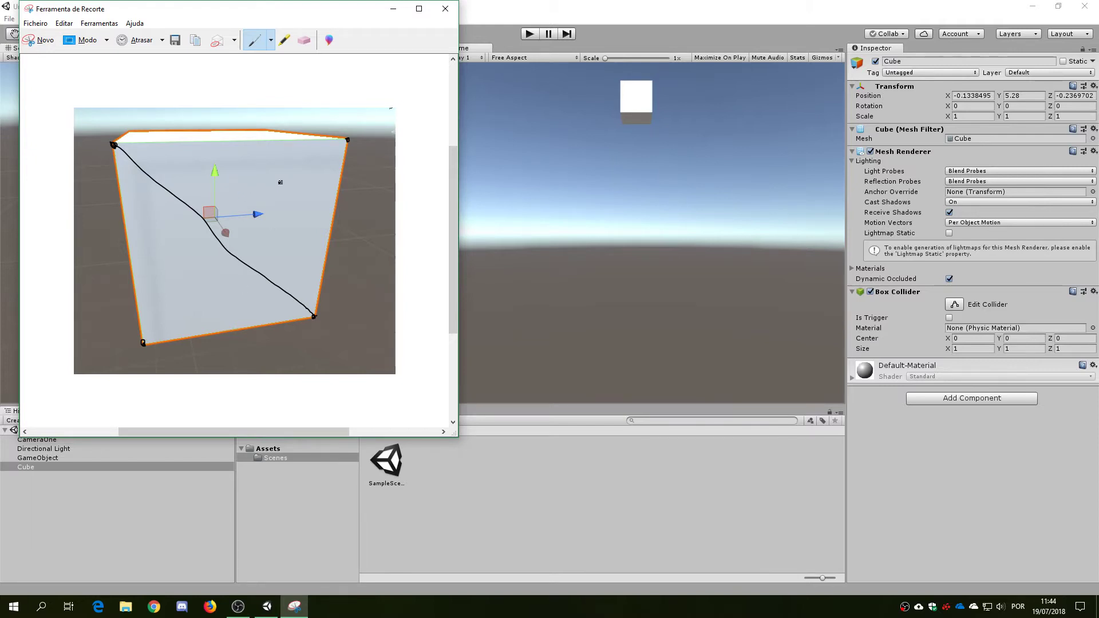
{"action": "mouse_move", "coordinate": [293, 167]}
{"action": "left_mouse_down"}
{"action": "mouse_move", "coordinate": [268, 218]}
{"action": "mouse_move", "coordinate": [313, 197]}
{"action": "left_mouse_up"}
{"action": "left_click_drag", "start_coordinate": [195, 249], "coordinate": [199, 296]}
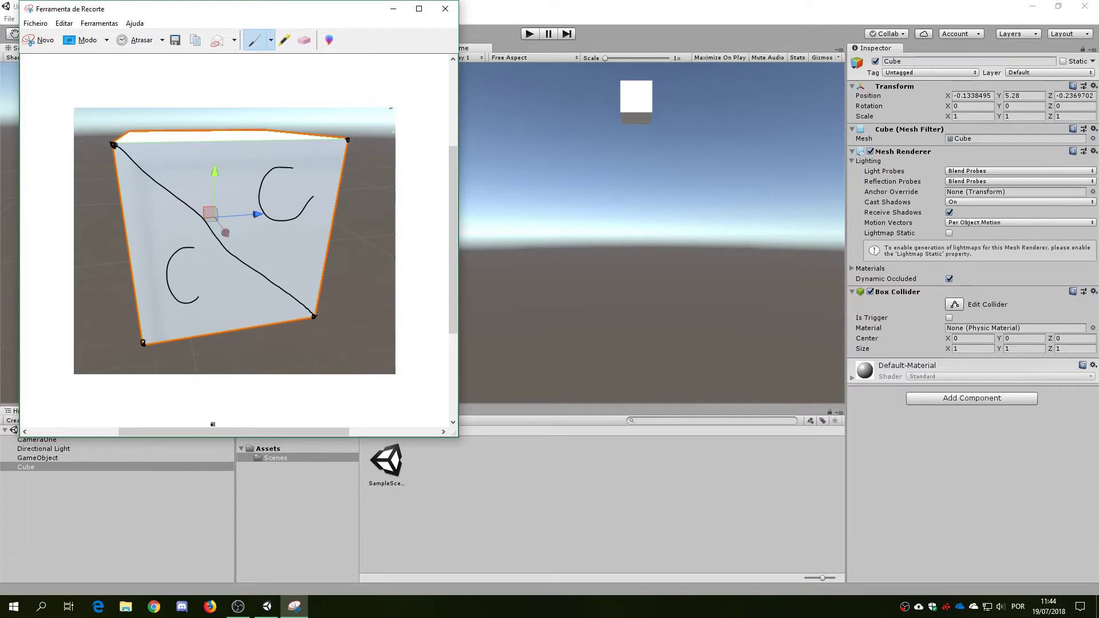
Erase the two C-shaped curves and the diagonal from the snip, keeping the corner marks.
{"action": "left_click", "coordinate": [304, 40]}
{"action": "left_click_drag", "start_coordinate": [305, 229], "coordinate": [300, 220]}
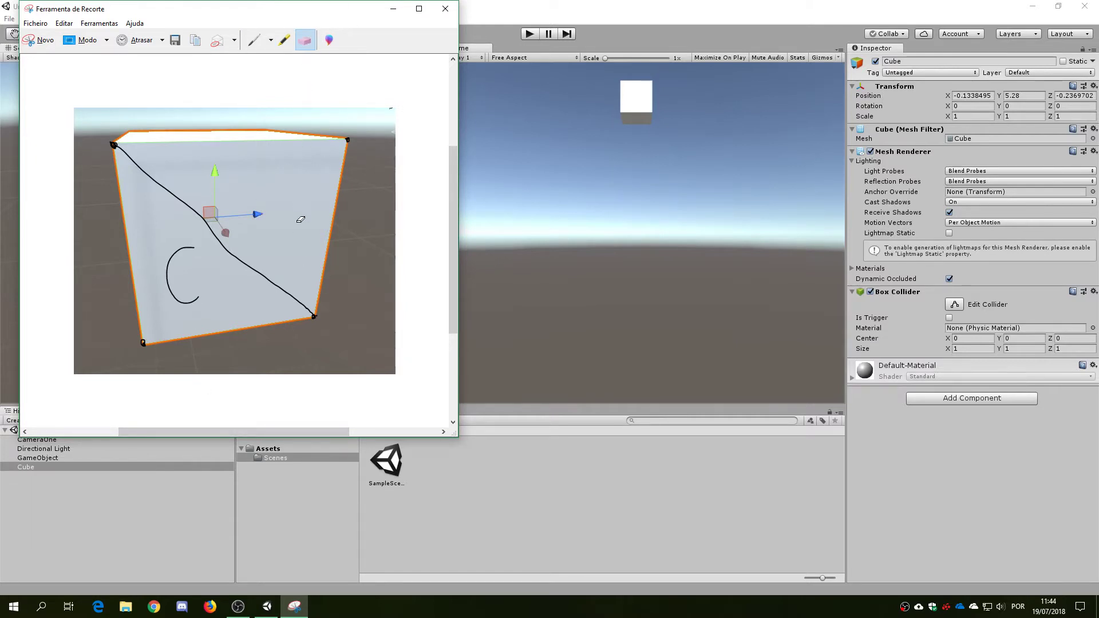
{"action": "left_click", "coordinate": [176, 252]}
{"action": "left_click", "coordinate": [189, 202]}
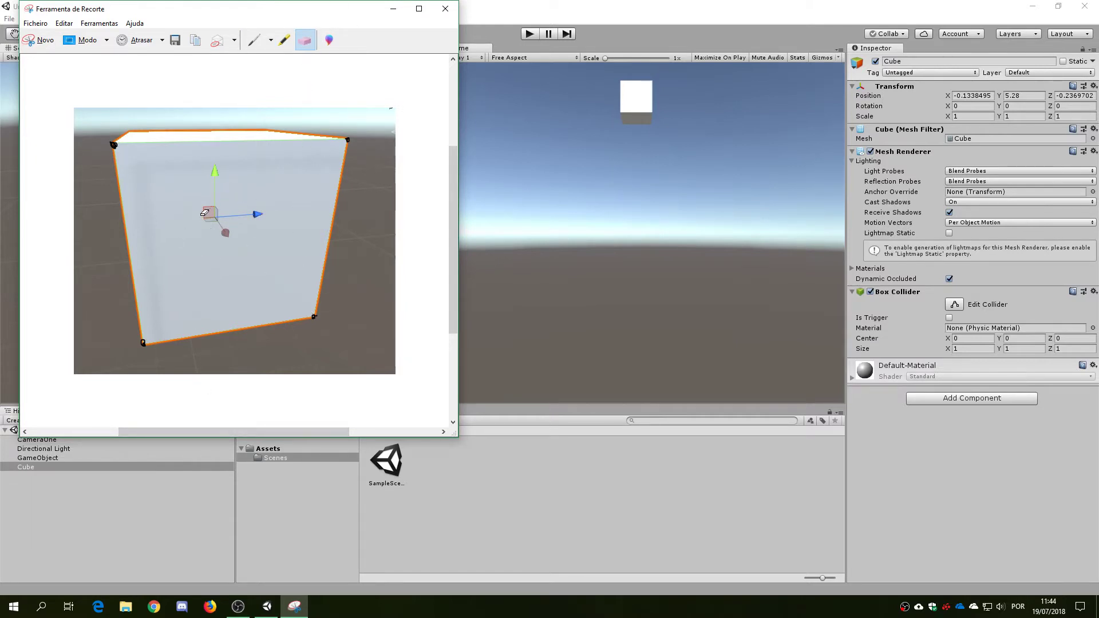
Draw two crossing pen diagonals connecting the opposite corners of the cube's front face.
{"action": "left_click", "coordinate": [255, 40]}
{"action": "mouse_move", "coordinate": [348, 141]}
{"action": "left_mouse_down"}
{"action": "mouse_move", "coordinate": [260, 215]}
{"action": "mouse_move", "coordinate": [146, 345]}
{"action": "left_mouse_up"}
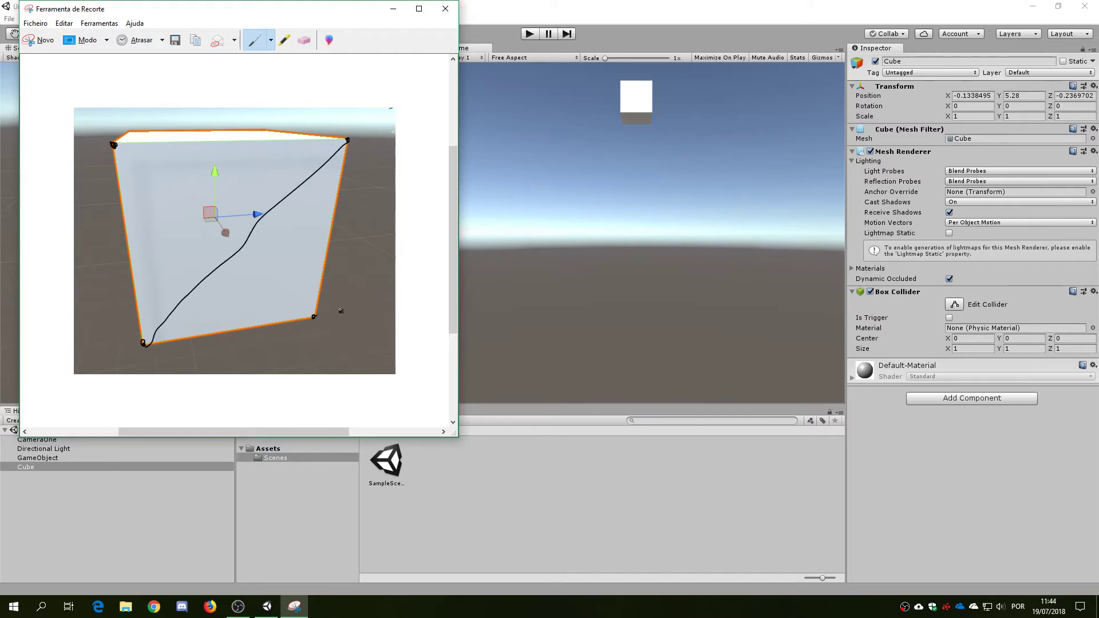
{"action": "mouse_move", "coordinate": [114, 145]}
{"action": "left_mouse_down"}
{"action": "mouse_move", "coordinate": [218, 211]}
{"action": "mouse_move", "coordinate": [318, 318]}
{"action": "left_mouse_up"}
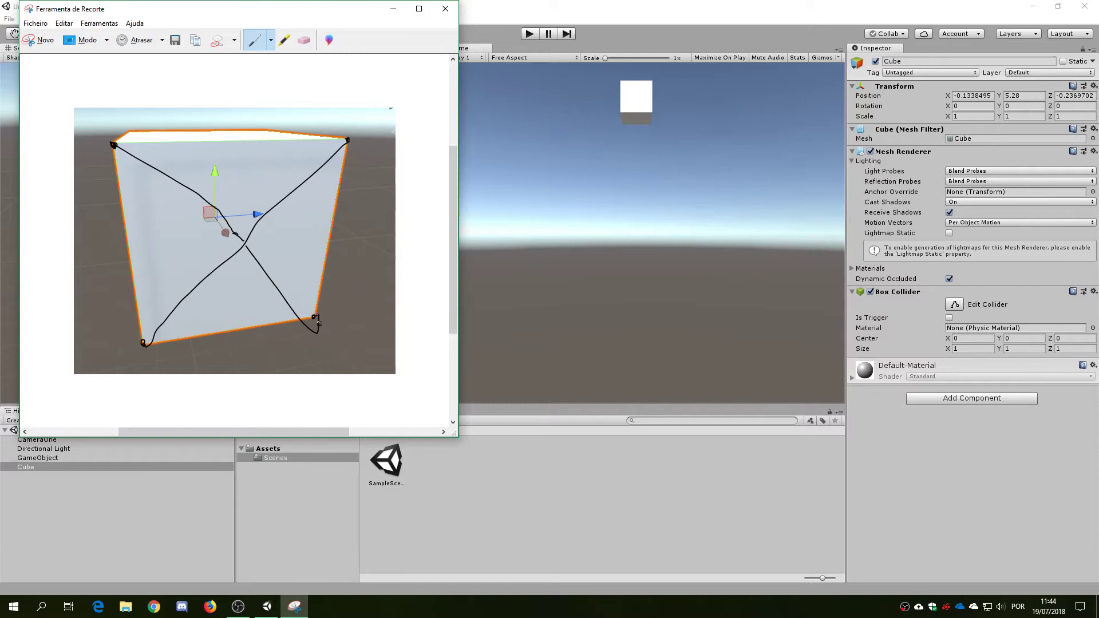
Erase both crossing diagonals and close the Snipping Tool to return to Unity.
{"action": "left_click", "coordinate": [304, 40]}
{"action": "left_click_drag", "start_coordinate": [276, 261], "coordinate": [278, 283]}
{"action": "left_click_drag", "start_coordinate": [211, 201], "coordinate": [226, 238]}
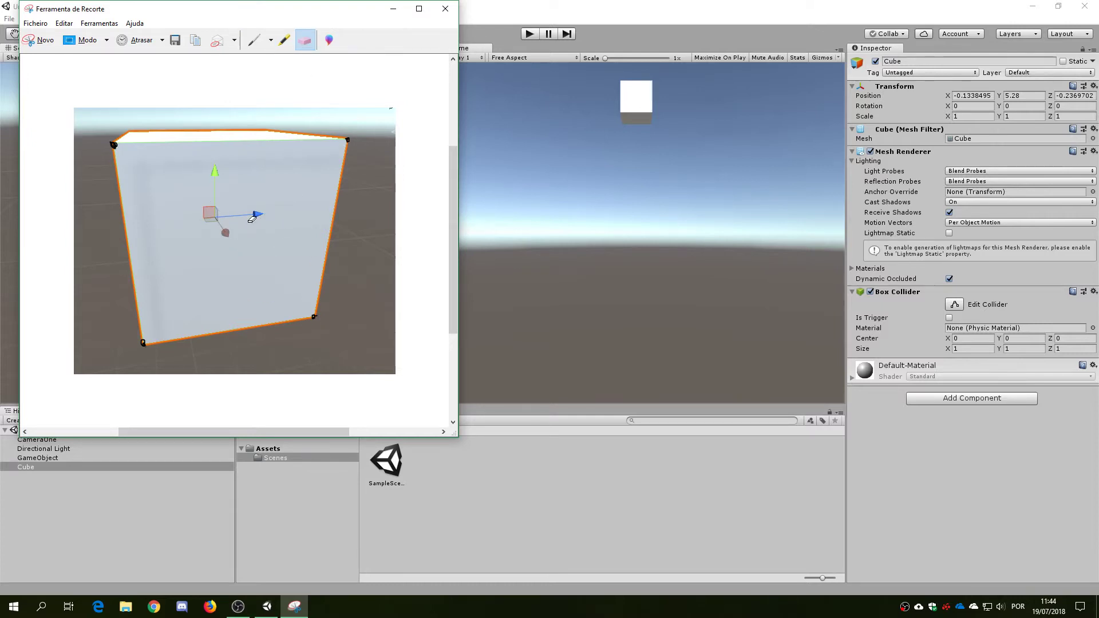
{"action": "left_click", "coordinate": [445, 8]}
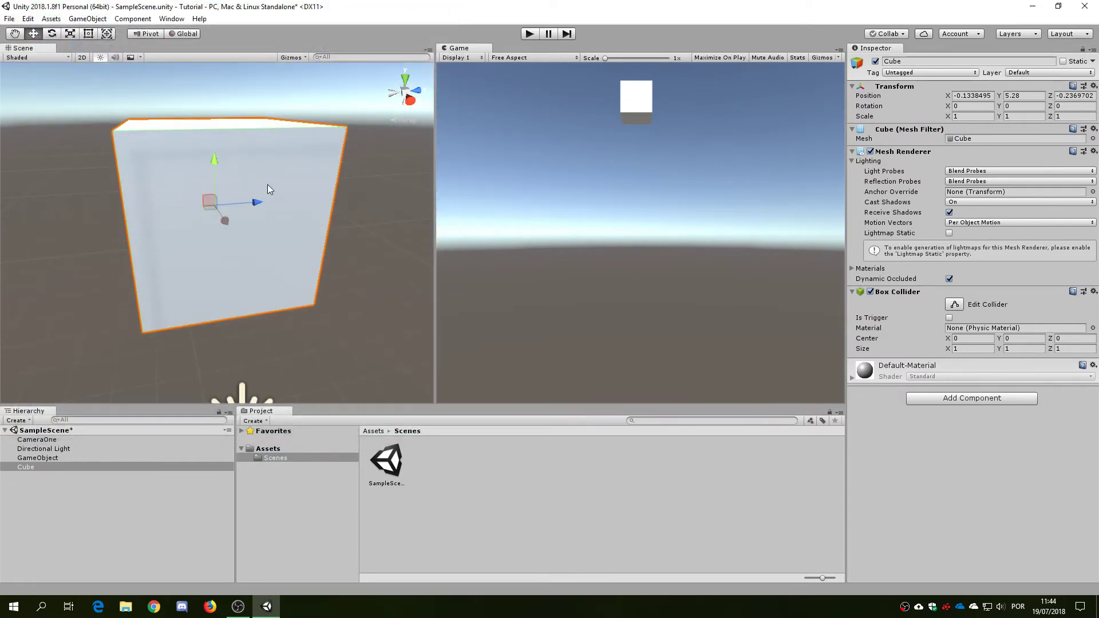
View the cube from other angles and expand the Materials list of its Mesh Renderer.
{"action": "left_click_drag", "start_coordinate": [244, 186], "coordinate": [208, 235], "text": "alt"}
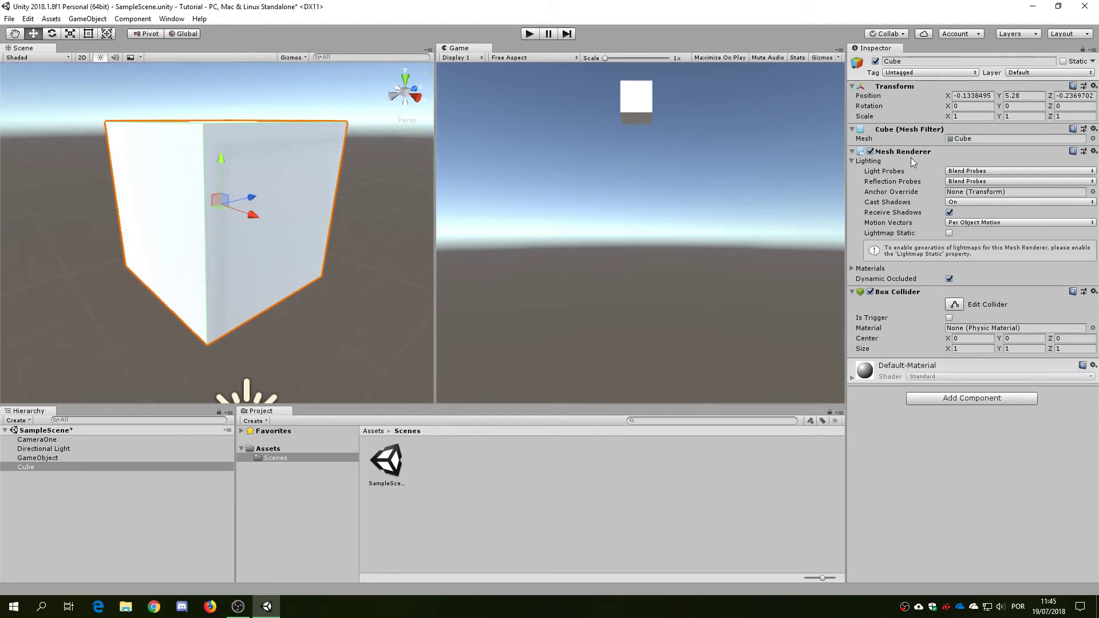
{"action": "left_click_drag", "start_coordinate": [384, 213], "coordinate": [192, 226], "text": "alt"}
{"action": "scroll", "coordinate": [246, 222], "scroll_direction": "down", "scroll_amount": 6}
{"action": "scroll", "coordinate": [229, 211], "scroll_direction": "up", "scroll_amount": 4}
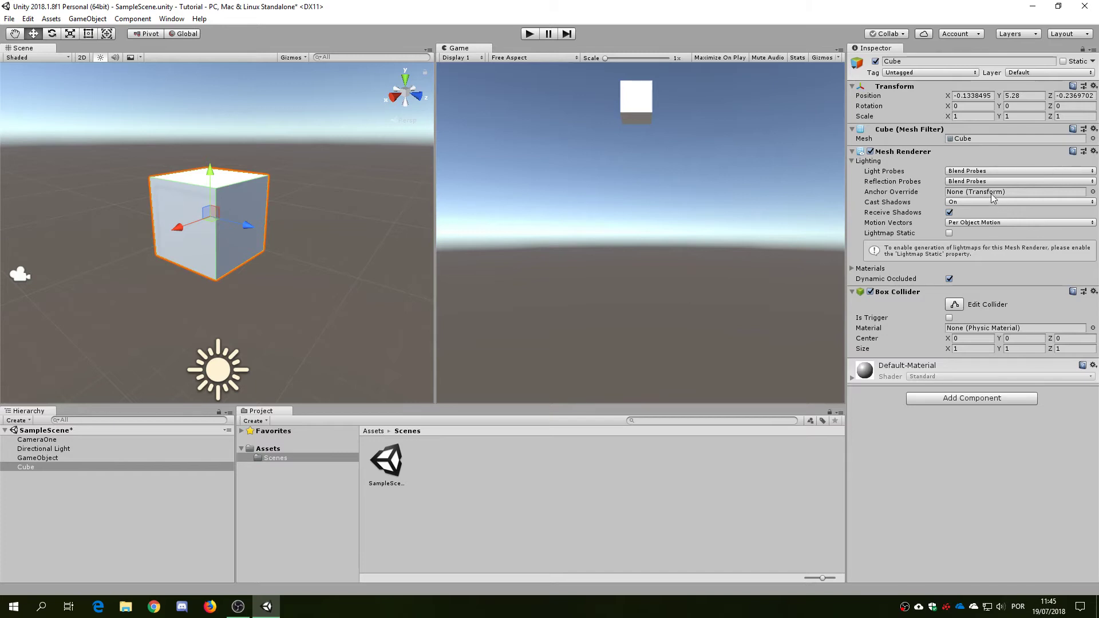
{"action": "left_click", "coordinate": [852, 268]}
Examine the cube's surface in the Scene view alongside its assigned material and Box Collider settings.
{"action": "left_click_drag", "start_coordinate": [247, 183], "coordinate": [294, 182], "text": "alt"}
{"action": "scroll", "coordinate": [198, 193], "scroll_direction": "up", "scroll_amount": 3}
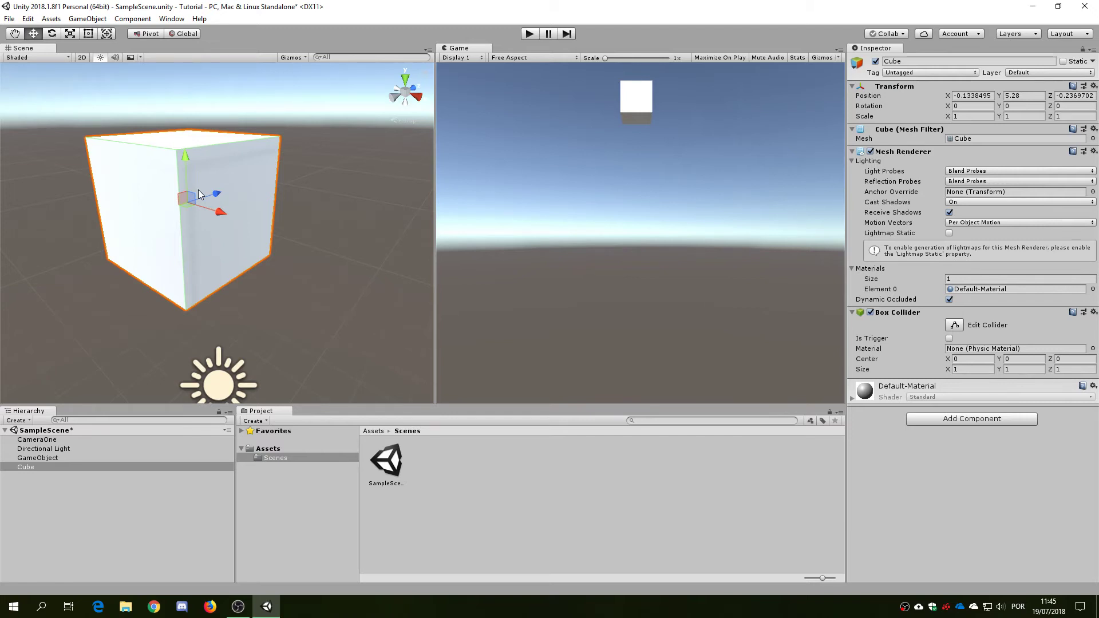
{"action": "middle_click_drag", "start_coordinate": [198, 190], "coordinate": [250, 156]}
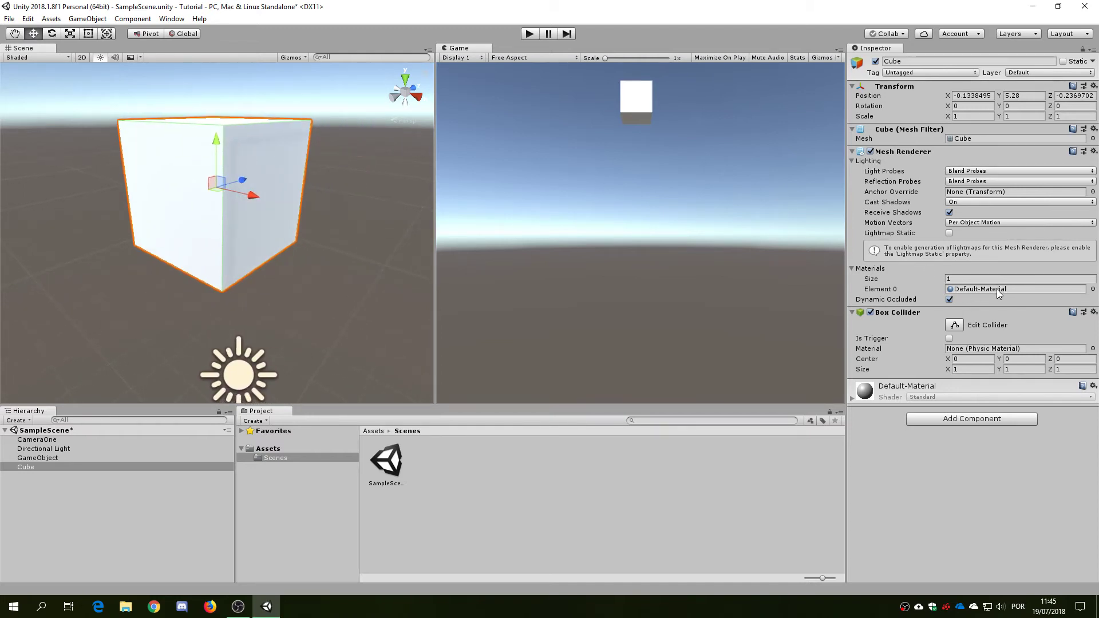
{"action": "middle_click_drag", "start_coordinate": [238, 168], "coordinate": [212, 182]}
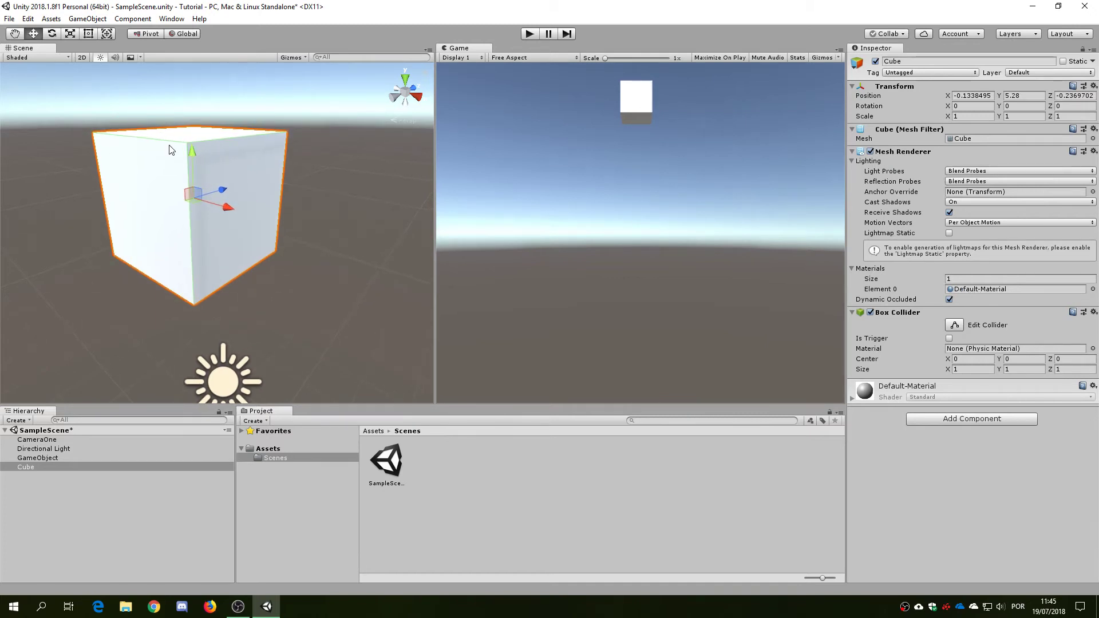
{"action": "middle_click_drag", "start_coordinate": [170, 150], "coordinate": [306, 204]}
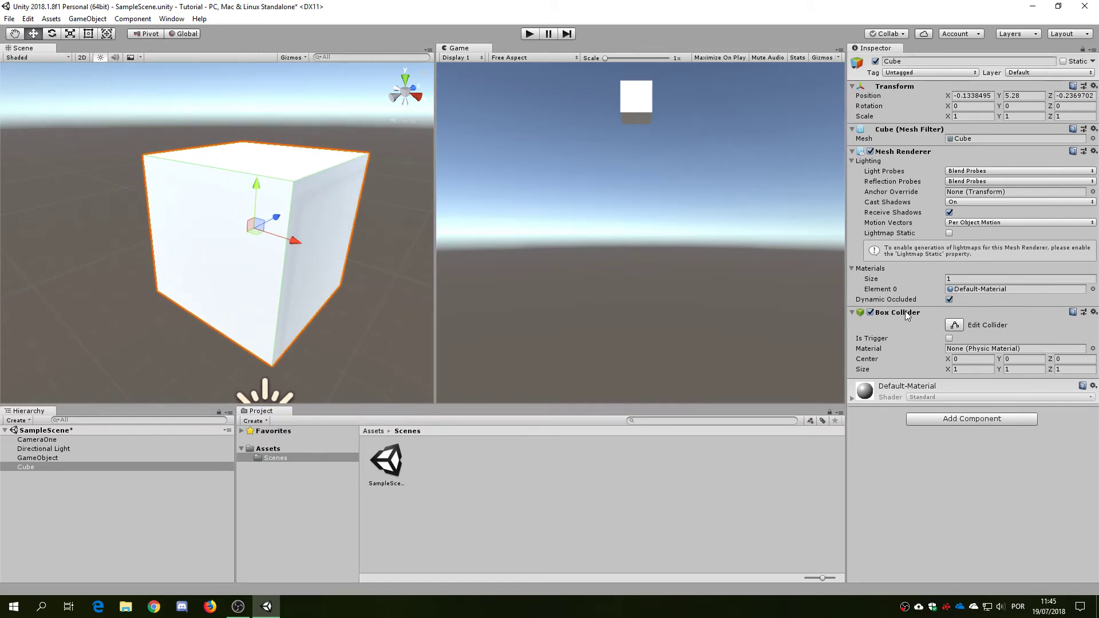
{"action": "middle_click_drag", "start_coordinate": [343, 288], "coordinate": [322, 276]}
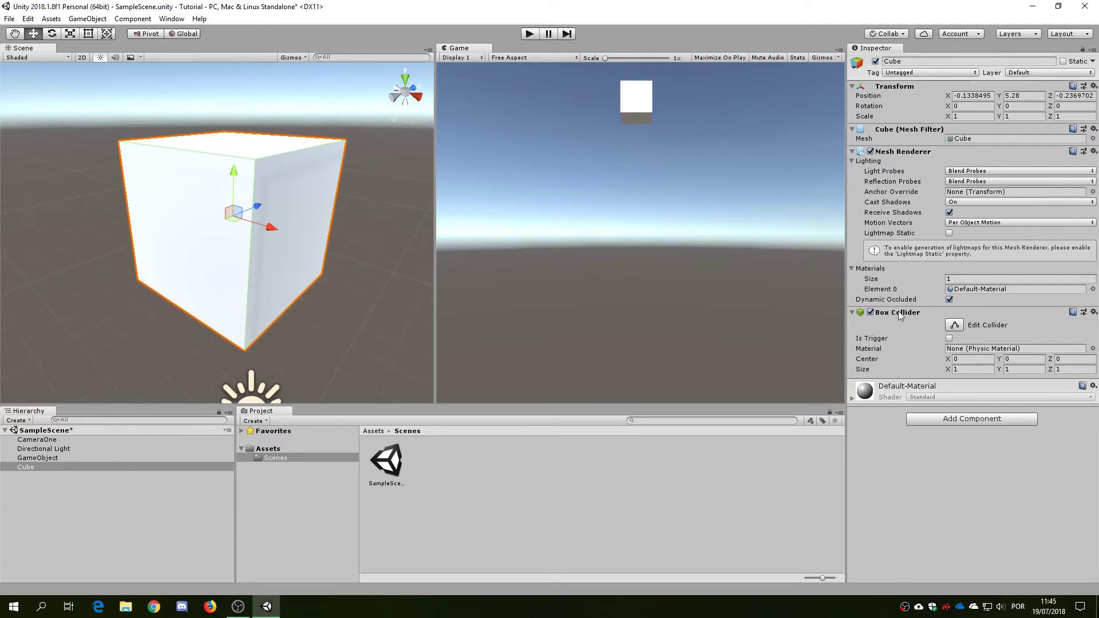
{"action": "middle_click_drag", "start_coordinate": [306, 252], "coordinate": [250, 240]}
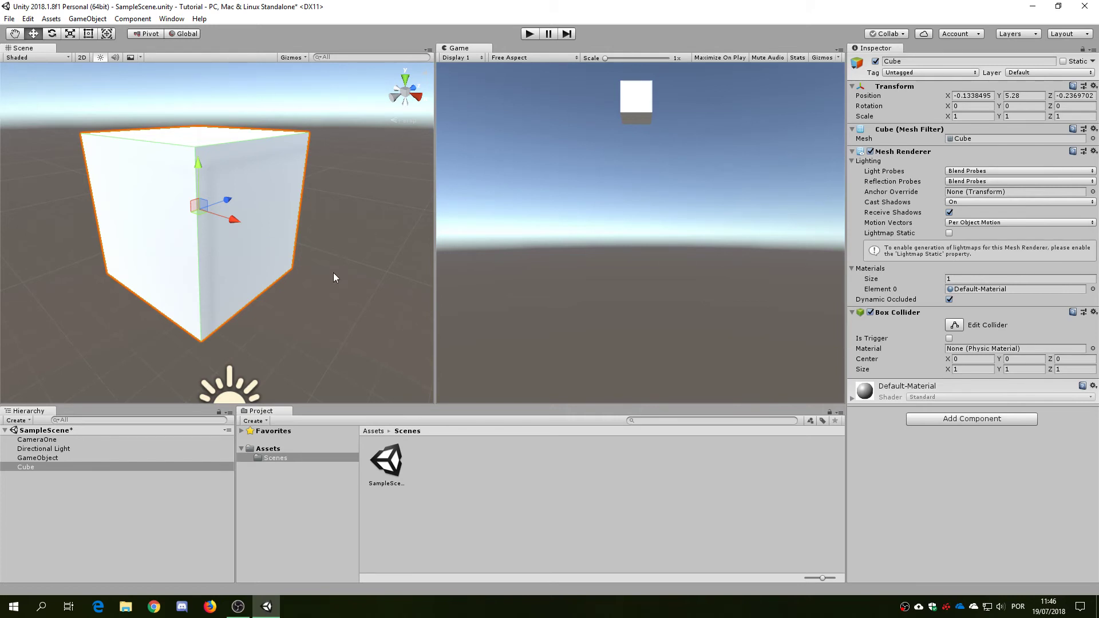
Rotate the cube freely about its X axis to 9.87 degrees using the Transform rotation value.
{"action": "scroll", "coordinate": [222, 294], "scroll_direction": "down", "scroll_amount": 5}
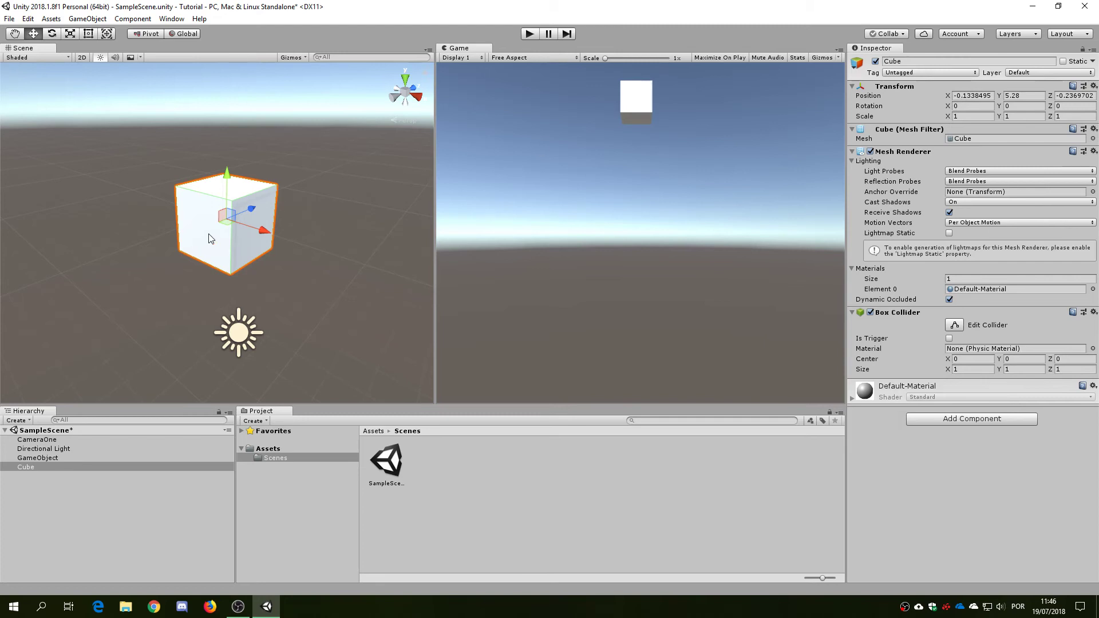
{"action": "scroll", "coordinate": [210, 238], "scroll_direction": "up", "scroll_amount": 2}
{"action": "left_click", "coordinate": [970, 106]}
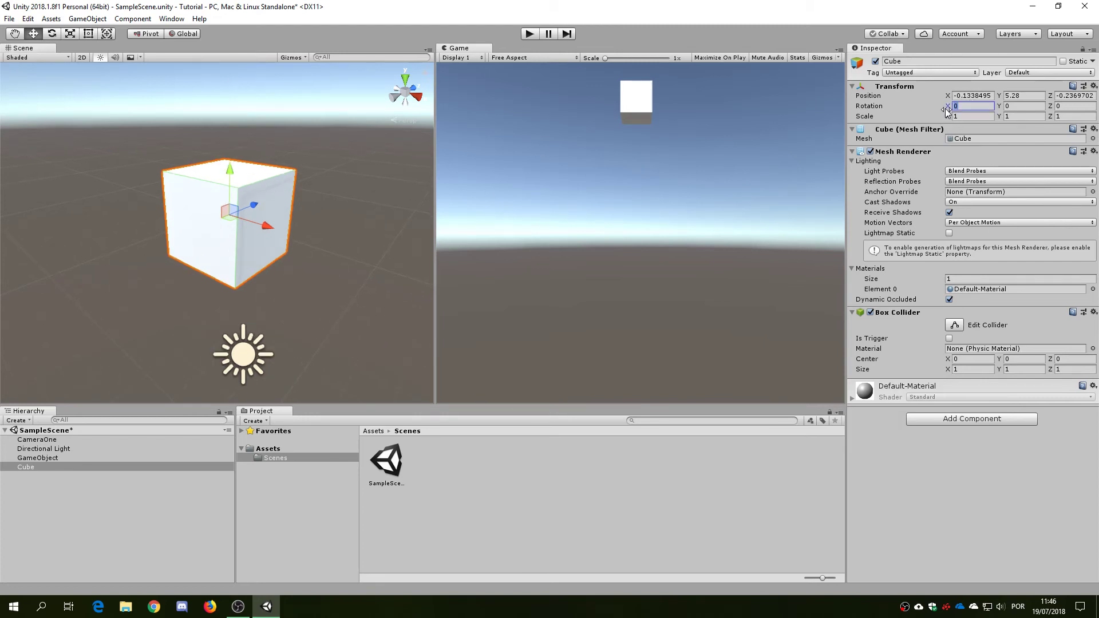
{"action": "left_click", "coordinate": [972, 106]}
{"action": "left_click_drag", "start_coordinate": [946, 107], "coordinate": [642, 114]}
Try X rotation values of 45 and 180 degrees on the cube.
{"action": "left_click", "coordinate": [987, 106]}
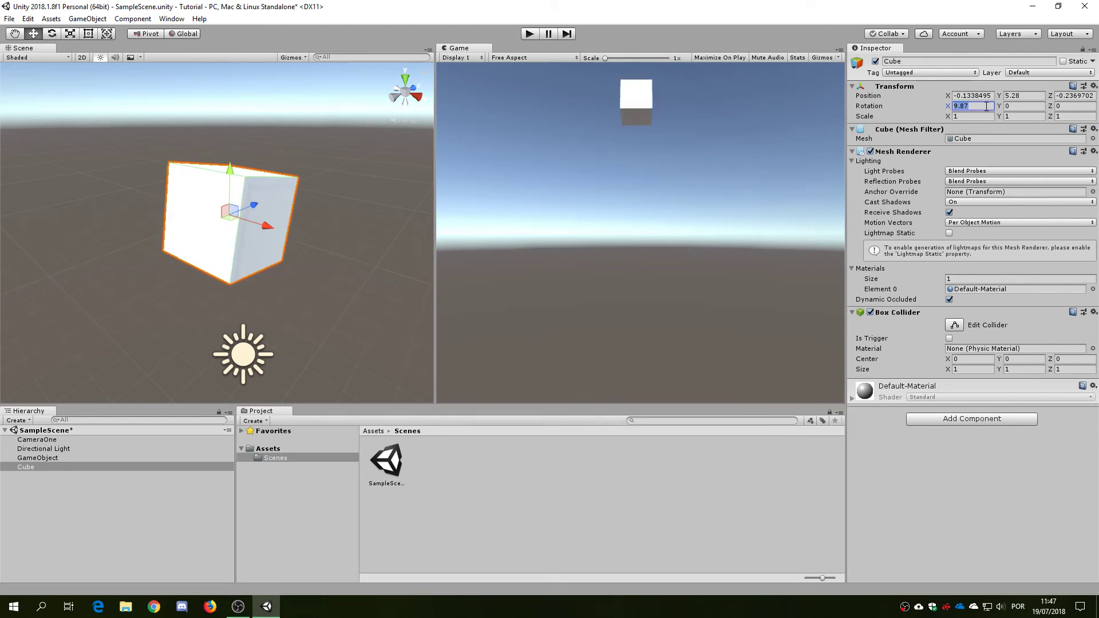
{"action": "type", "text": "45"}
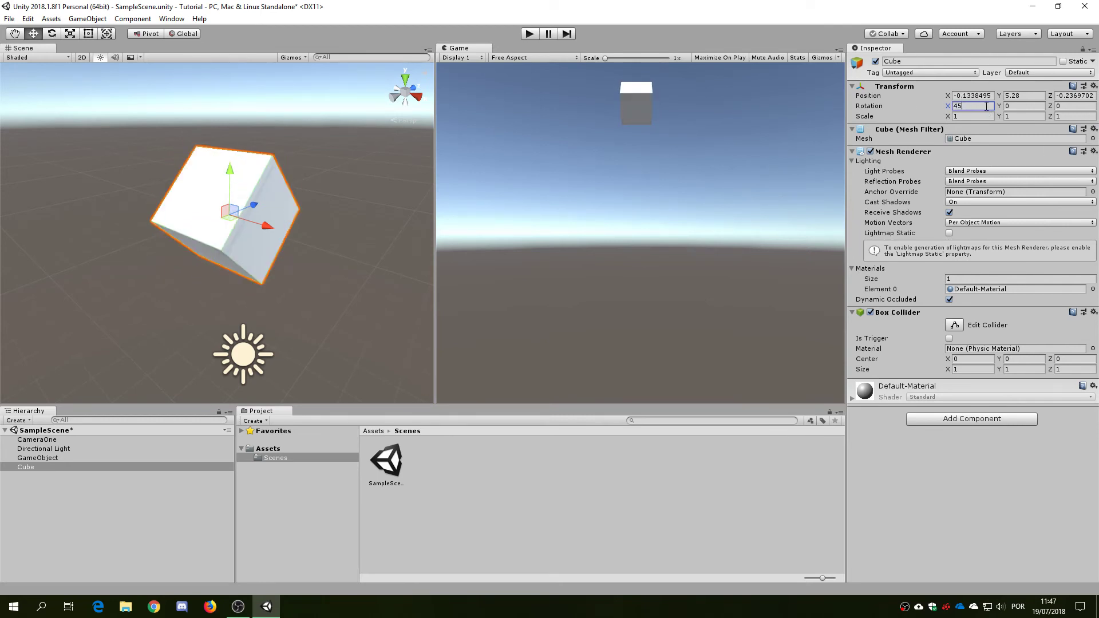
{"action": "key", "text": "BackSpace"}
{"action": "key", "text": "BackSpace"}
{"action": "type", "text": "180"}
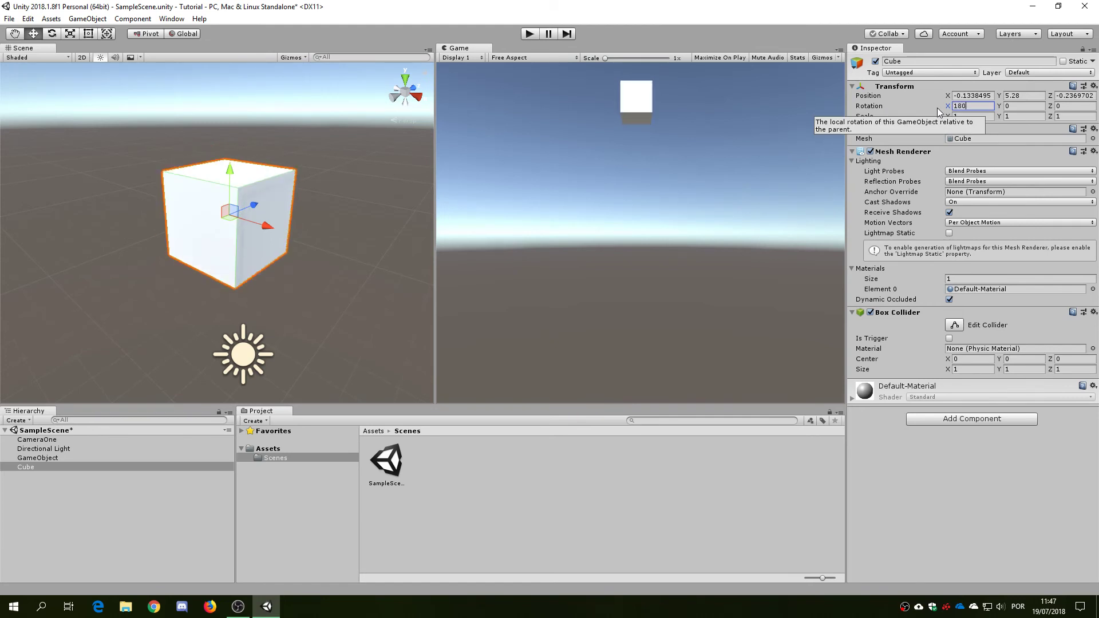
Try an X rotation of 90 degrees on the cube, then set it to 78.
{"action": "key", "text": "BackSpace"}
{"action": "key", "text": "BackSpace"}
{"action": "key", "text": "BackSpace"}
{"action": "type", "text": "90"}
{"action": "key", "text": "BackSpace"}
{"action": "key", "text": "BackSpace"}
{"action": "type", "text": "78"}
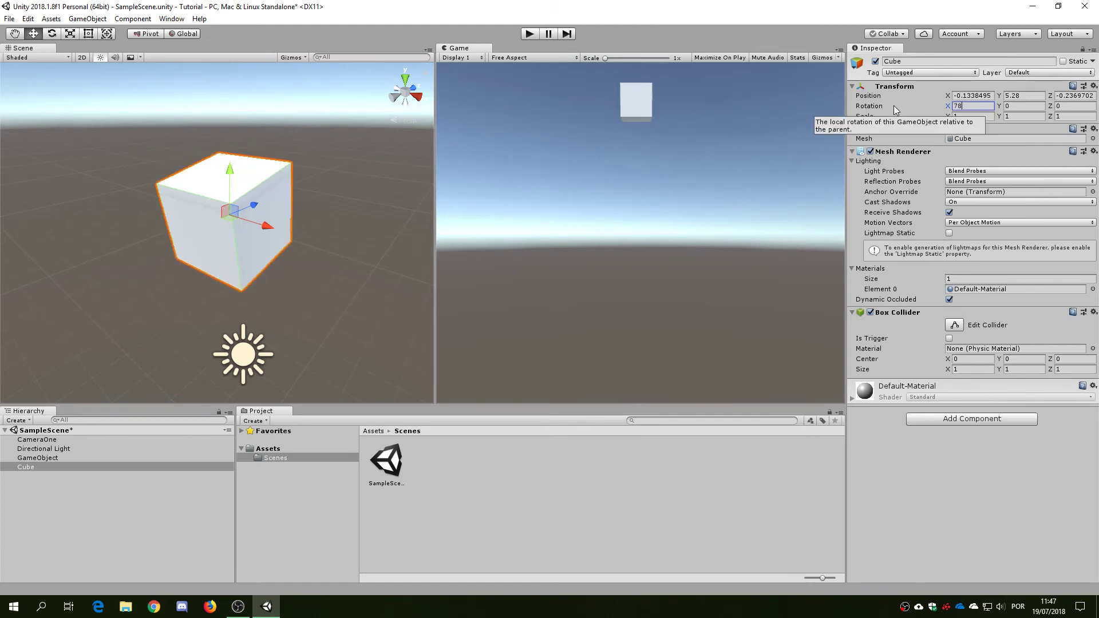
Set the cube's rotation to 0 on X, about 193.76 on Y and about 238.43 on Z.
{"action": "key", "text": "BackSpace"}
{"action": "key", "text": "BackSpace"}
{"action": "type", "text": "0"}
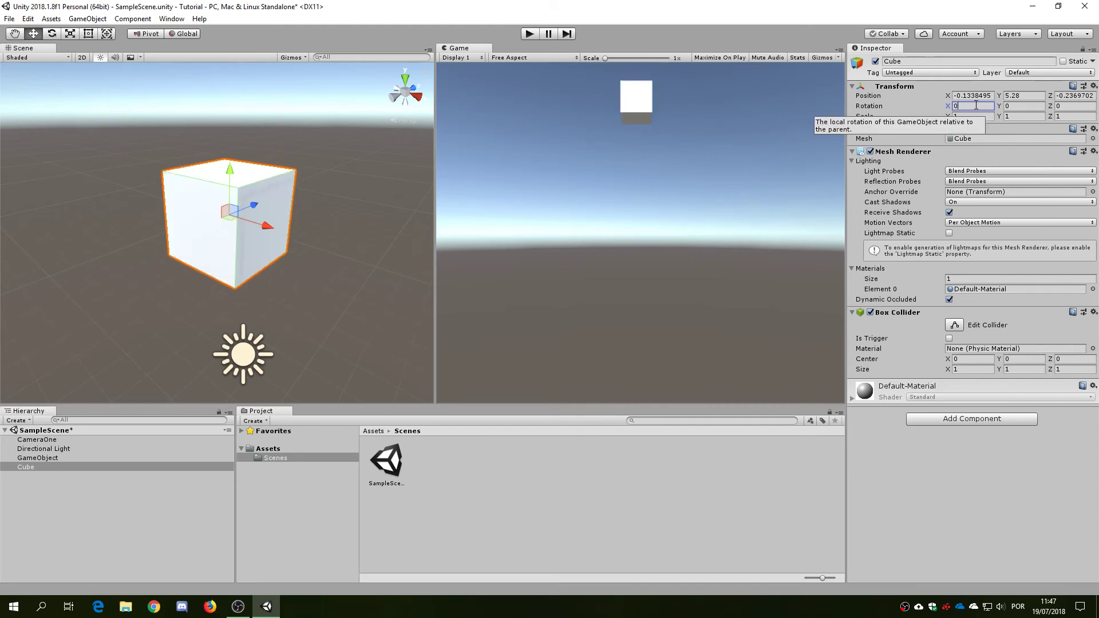
{"action": "key", "text": "Tab"}
{"action": "type", "text": "30.17"}
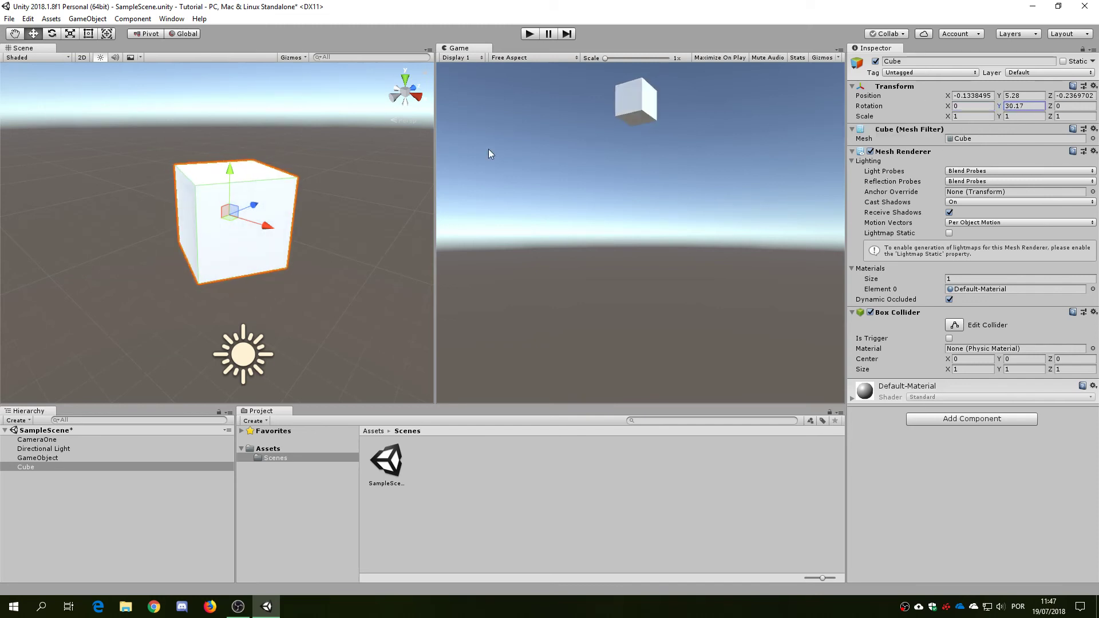
{"action": "left_click_drag", "start_coordinate": [488, 149], "coordinate": [590, 173]}
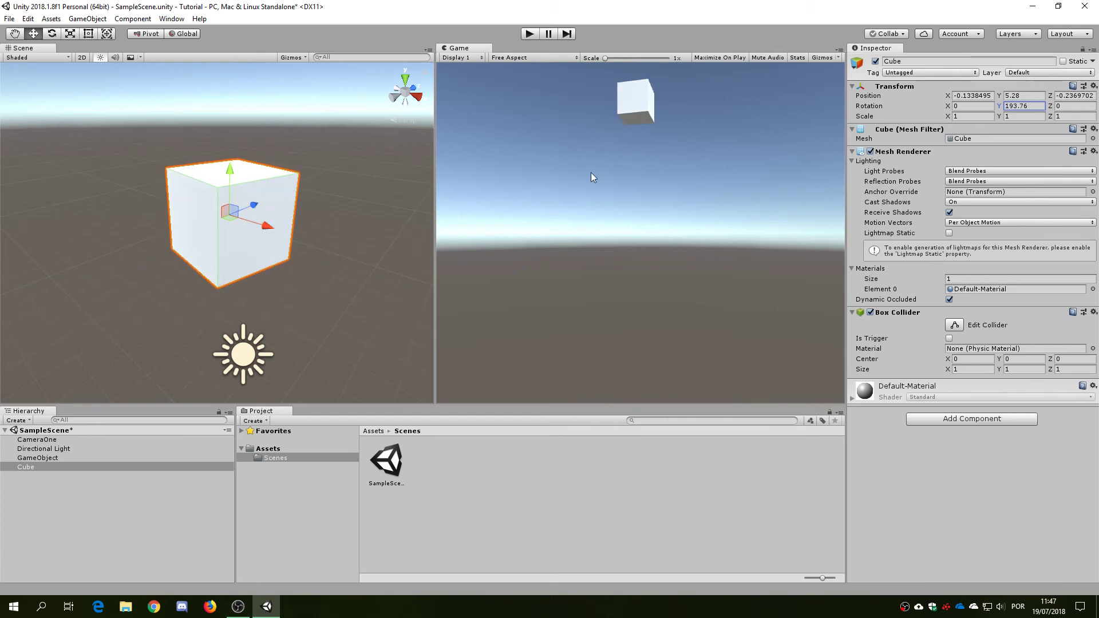
{"action": "left_click_drag", "start_coordinate": [1051, 106], "coordinate": [310, 151]}
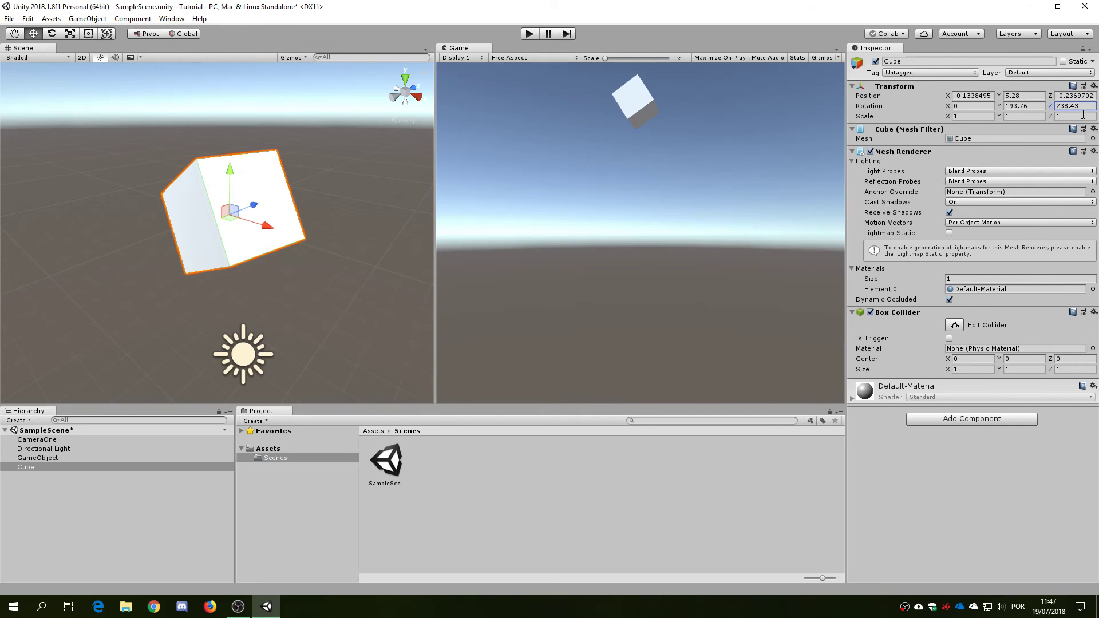
Stretch the cube along its X axis by setting its X scale to 5.
{"action": "left_click", "coordinate": [989, 107]}
{"action": "left_click", "coordinate": [979, 117]}
{"action": "left_click_drag", "start_coordinate": [950, 117], "coordinate": [979, 118]}
{"action": "double_click", "coordinate": [973, 117]}
{"action": "type", "text": "5"}
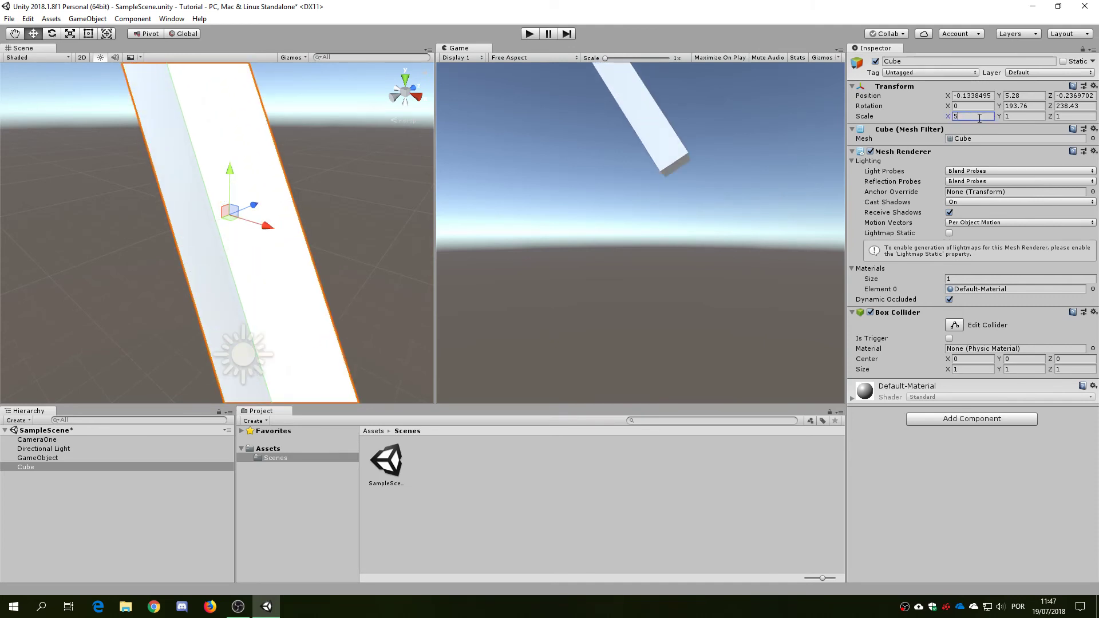
{"action": "scroll", "coordinate": [211, 249], "scroll_direction": "down", "scroll_amount": 5}
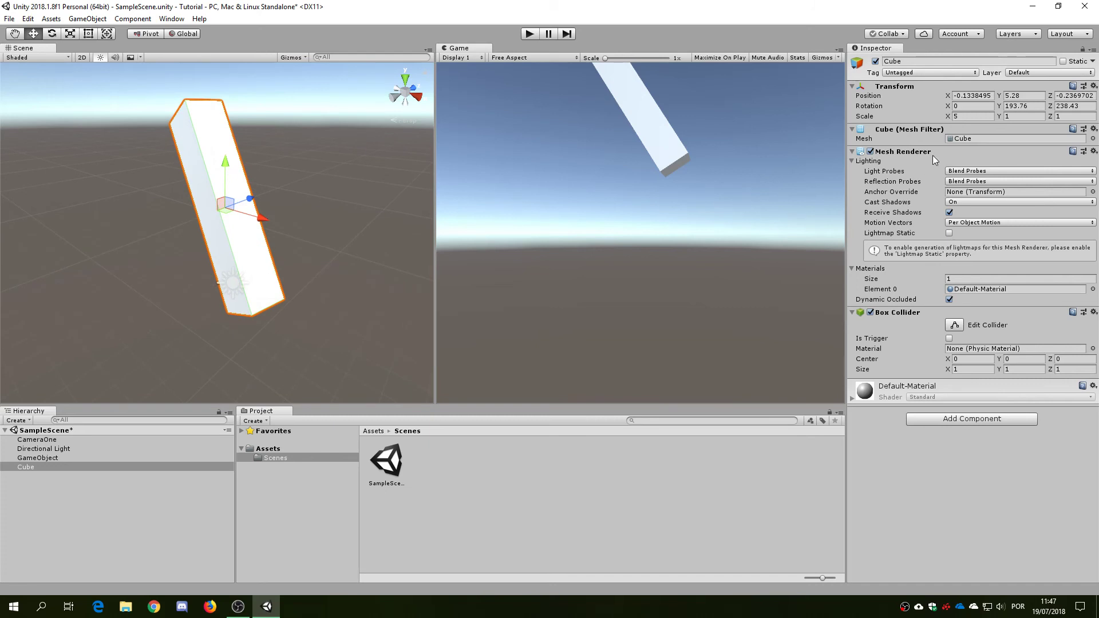
Try a Y scale of 0.5 on the cube, then flatten it with scales of about 1.89 on Y and 0.12 on Z.
{"action": "left_click", "coordinate": [1012, 116]}
{"action": "type", "text": "0.5"}
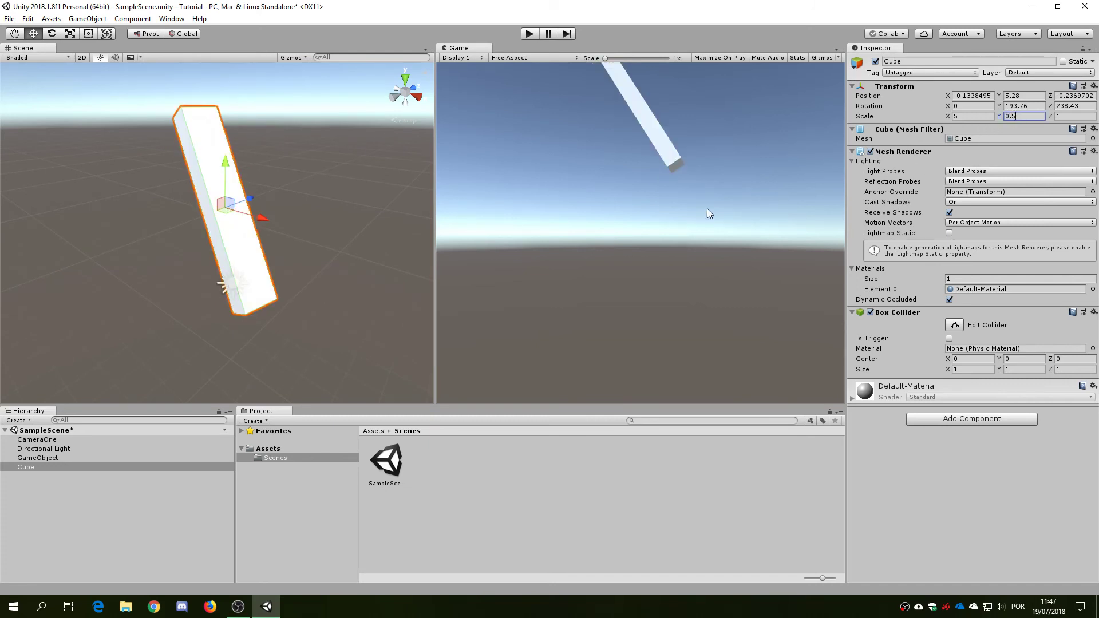
{"action": "left_click_drag", "start_coordinate": [107, 337], "coordinate": [384, 241], "text": "alt"}
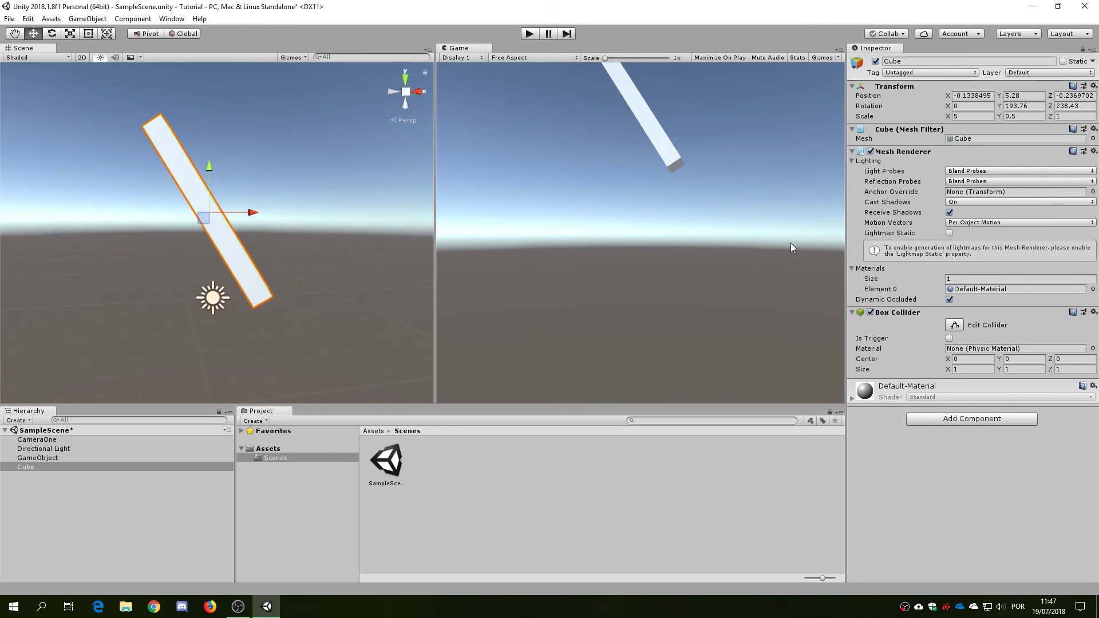
{"action": "left_click_drag", "start_coordinate": [997, 112], "coordinate": [1035, 126]}
{"action": "left_click_drag", "start_coordinate": [91, 140], "coordinate": [413, 260], "text": "alt"}
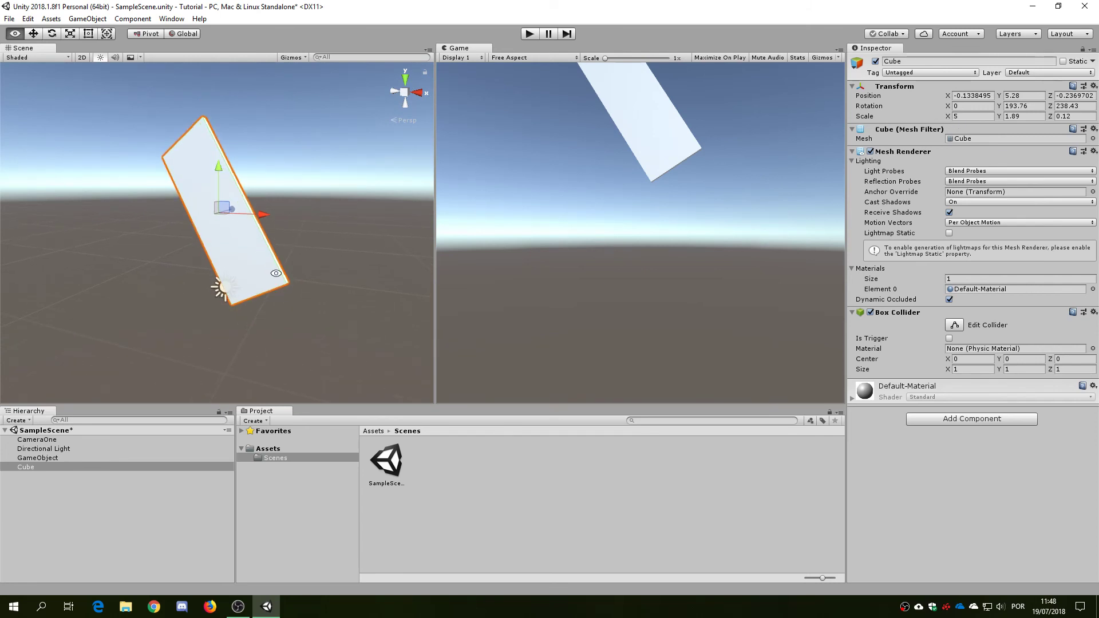
Rotate the flattened cube freely about its X axis to about -307.49 degrees using the Transform rotation value.
{"action": "left_click_drag", "start_coordinate": [223, 289], "coordinate": [305, 279], "text": "alt"}
{"action": "left_click", "coordinate": [958, 108]}
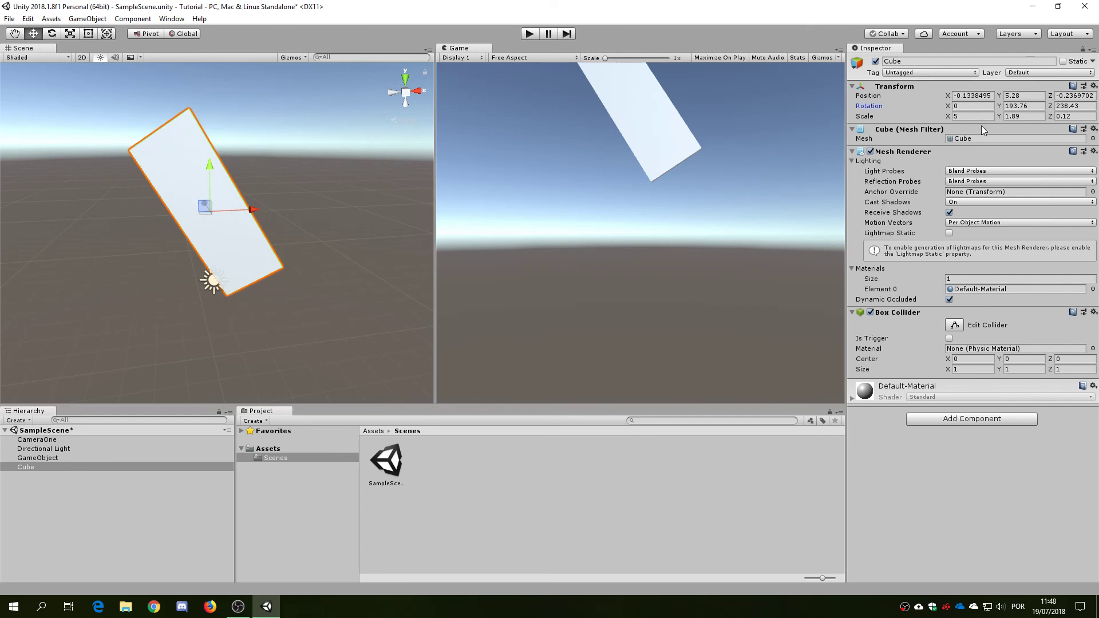
{"action": "left_click_drag", "start_coordinate": [948, 107], "coordinate": [538, 418]}
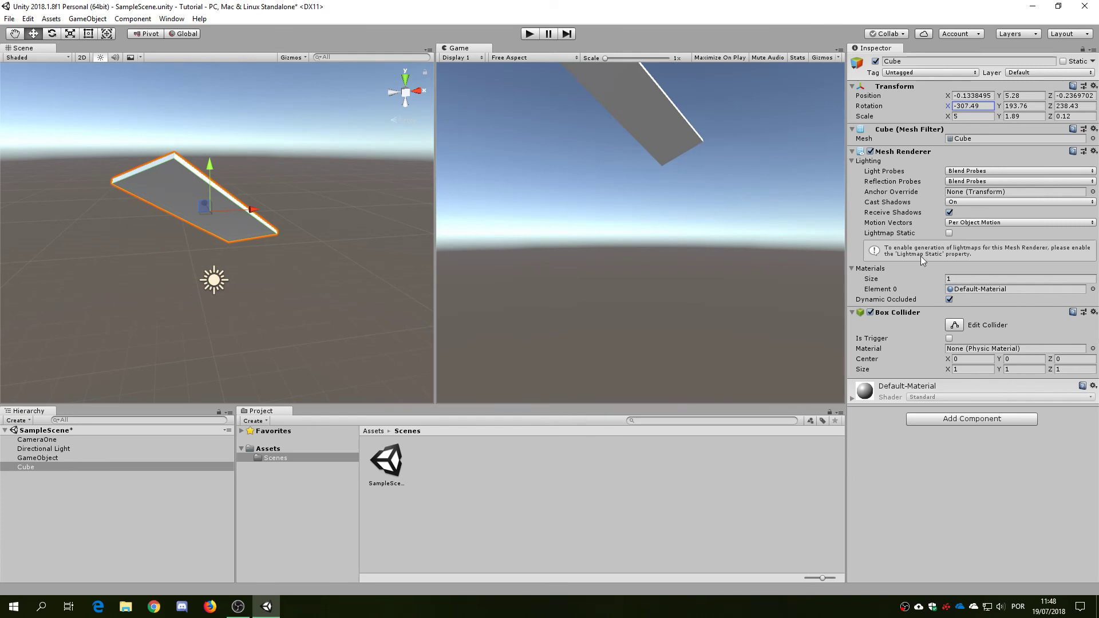
Examine the cube's name and the list of tags that can be assigned to it.
{"action": "left_click", "coordinate": [899, 60]}
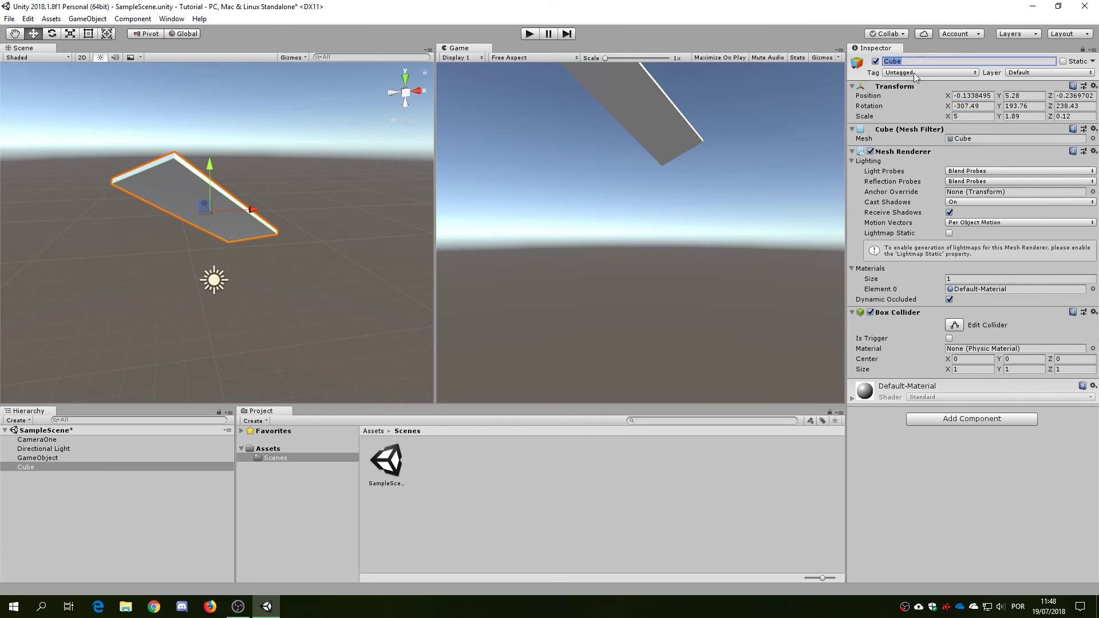
{"action": "left_click", "coordinate": [914, 73]}
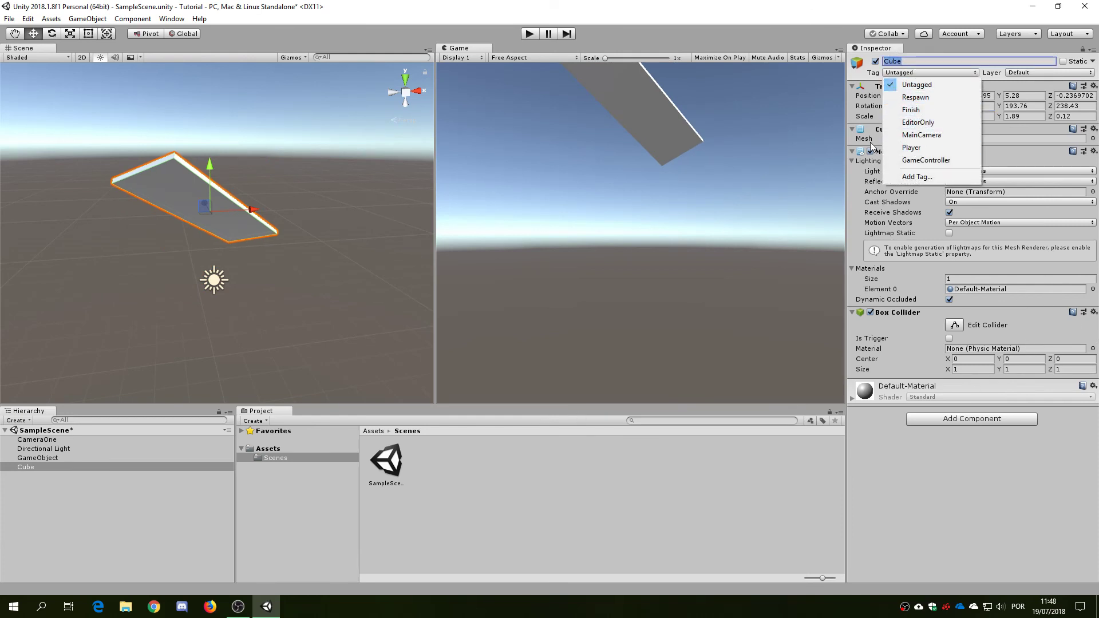
{"action": "left_click", "coordinate": [922, 484]}
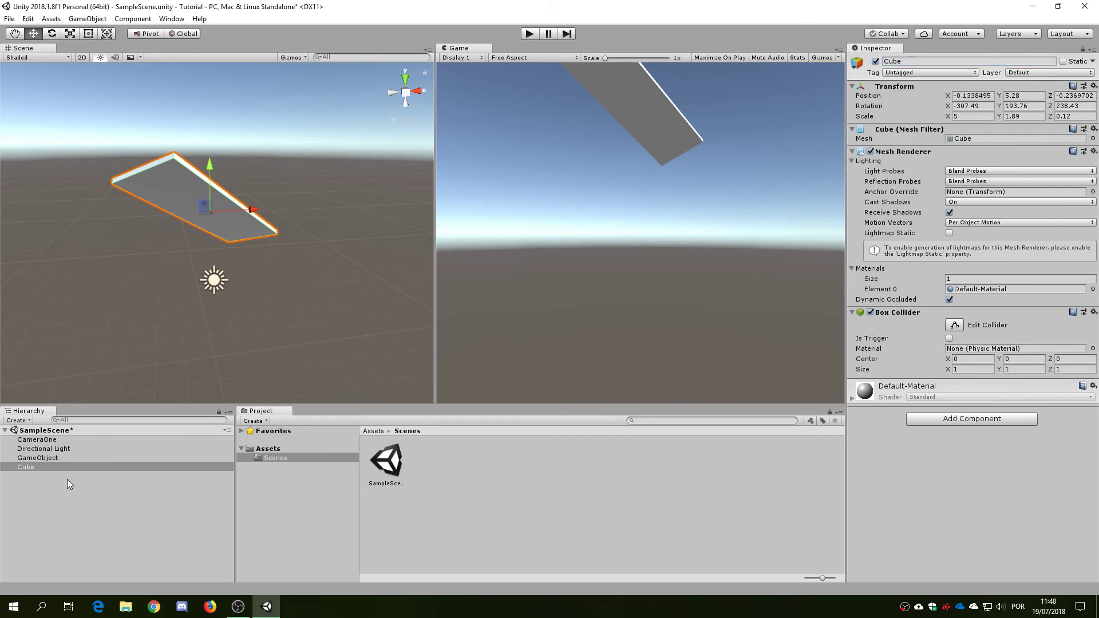